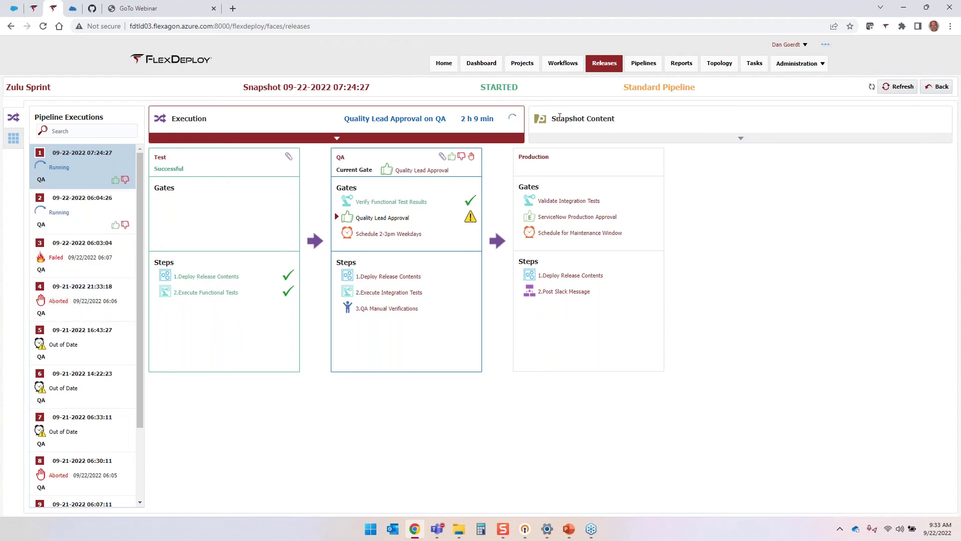
# - Show the current snapshot's content and expand packages GLORY-54 and GLORY-55 to view their files
pyautogui.click(582, 118)
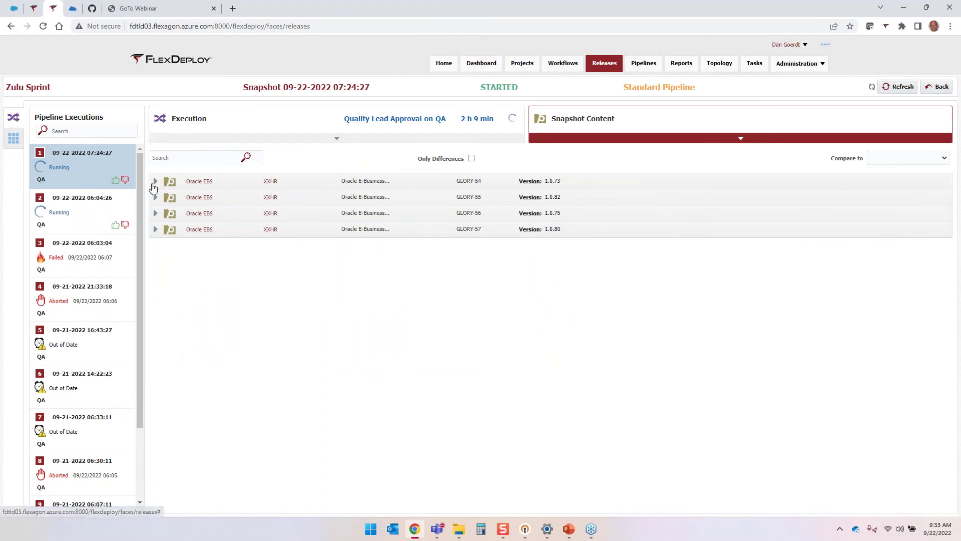
pyautogui.click(156, 183)
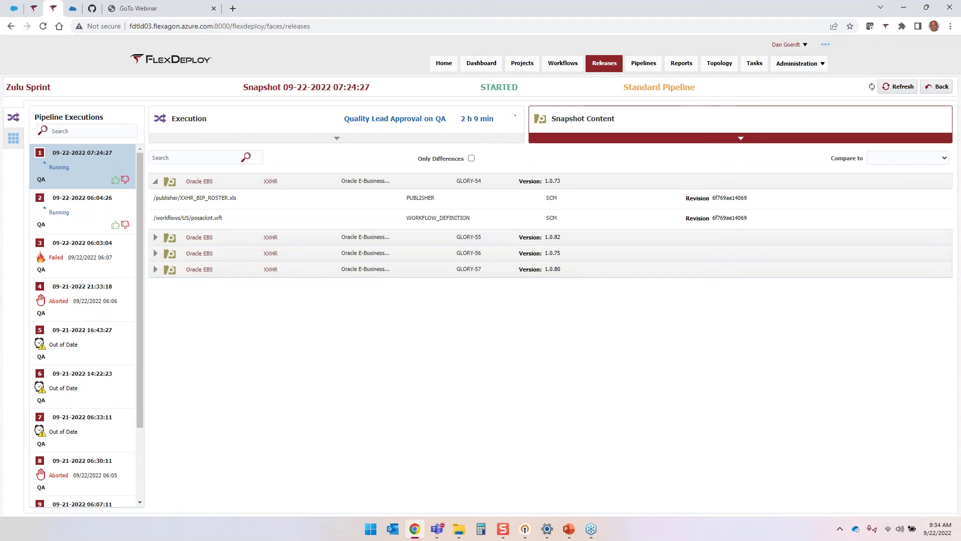
pyautogui.click(155, 236)
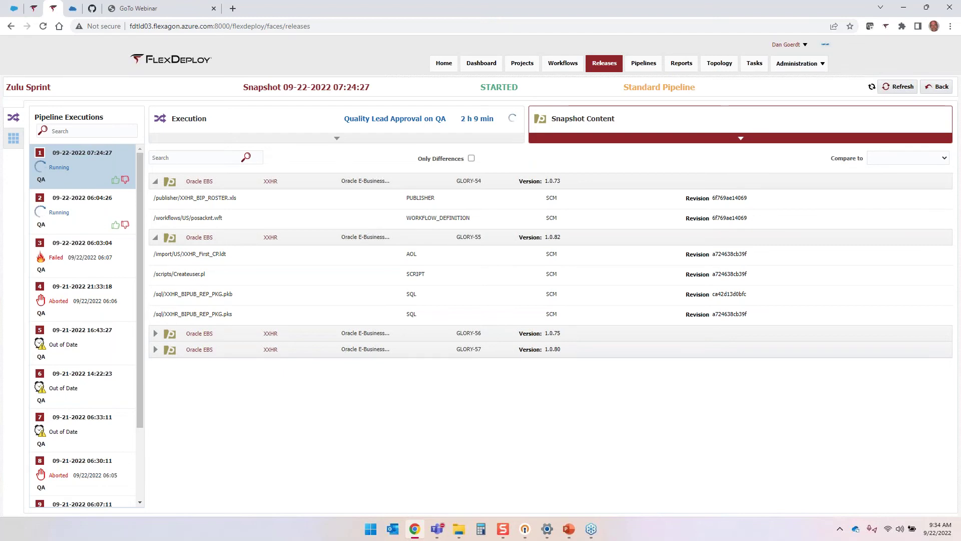
pyautogui.click(325, 125)
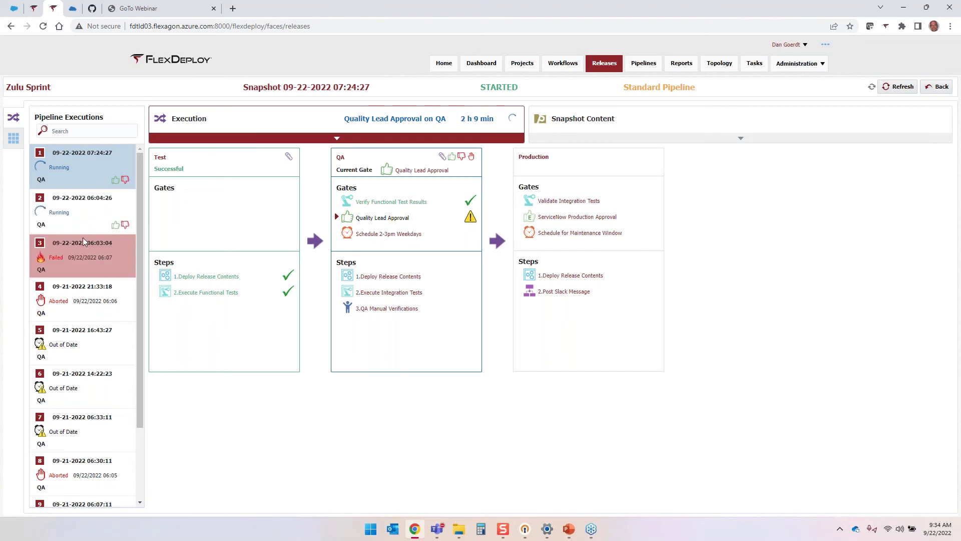
pyautogui.click(83, 253)
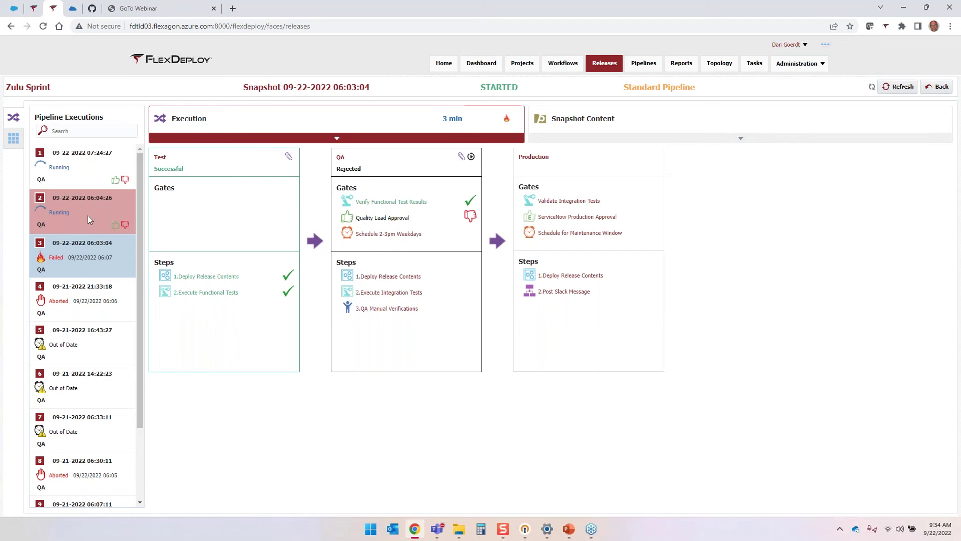
pyautogui.click(91, 173)
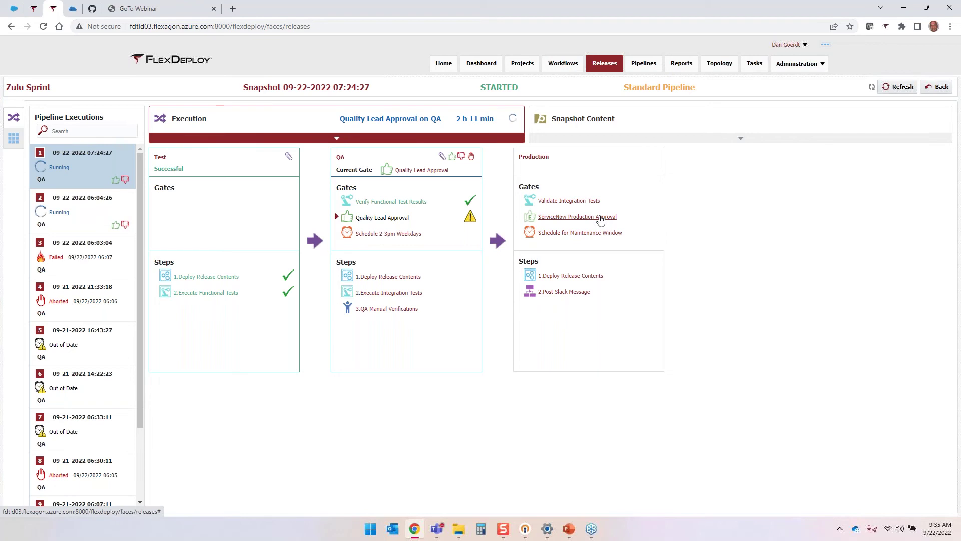
pyautogui.click(573, 293)
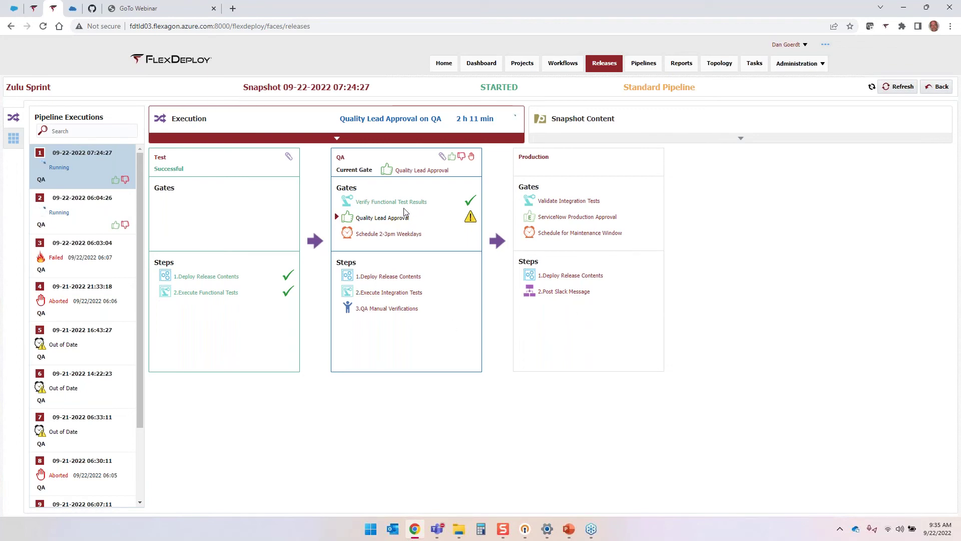
# - Switch to the FlexDeploy projects page, open the XXHR project's executions and preview the newest deployment's commit and issue details
pyautogui.click(34, 9)
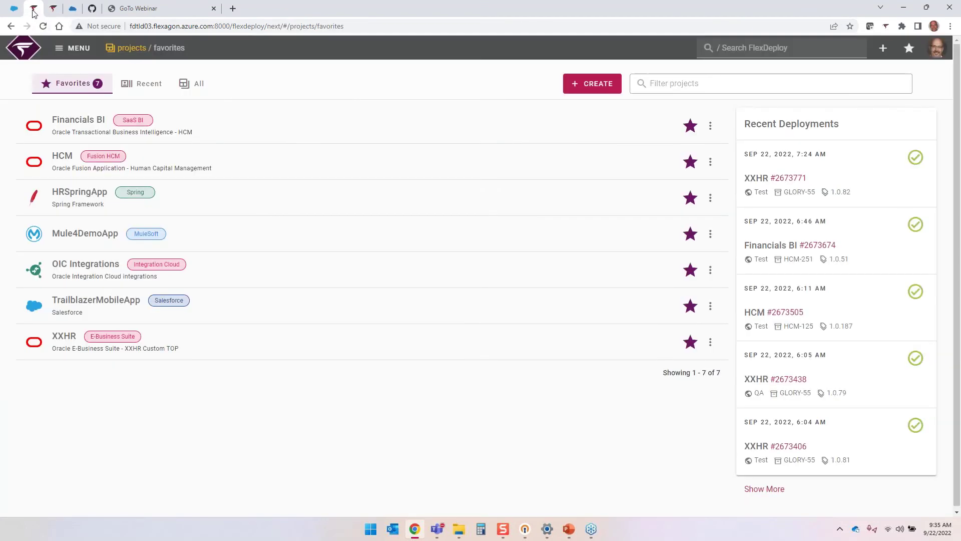
pyautogui.click(65, 336)
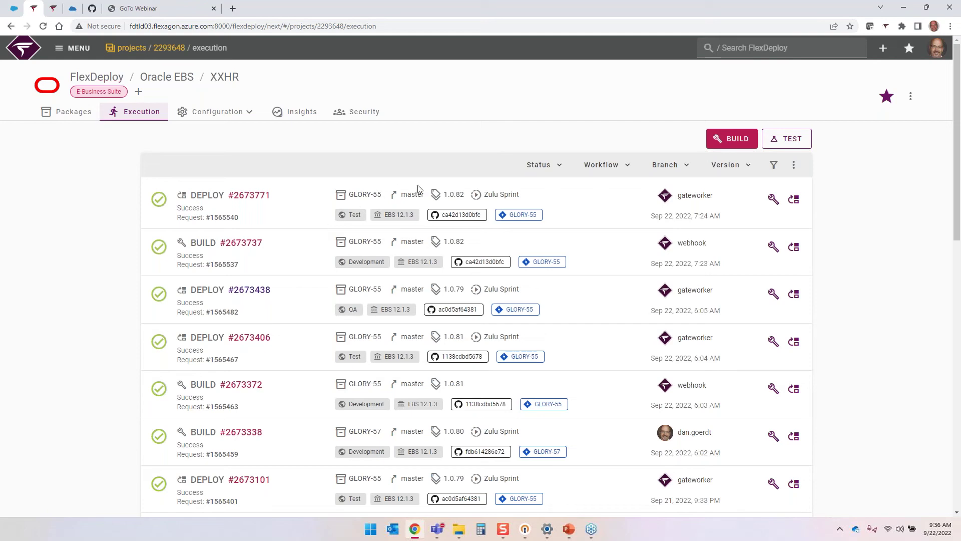
pyautogui.moveTo(464, 216)
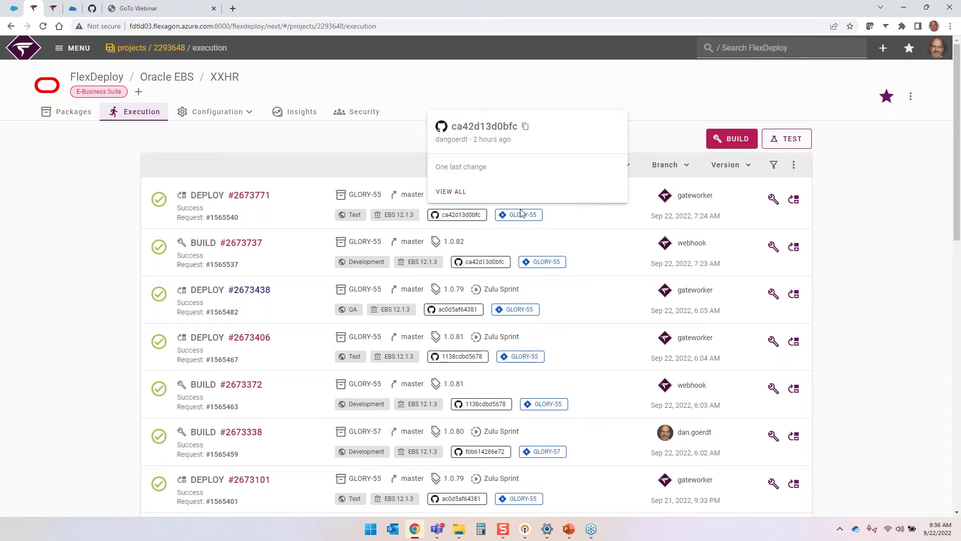
pyautogui.moveTo(521, 218)
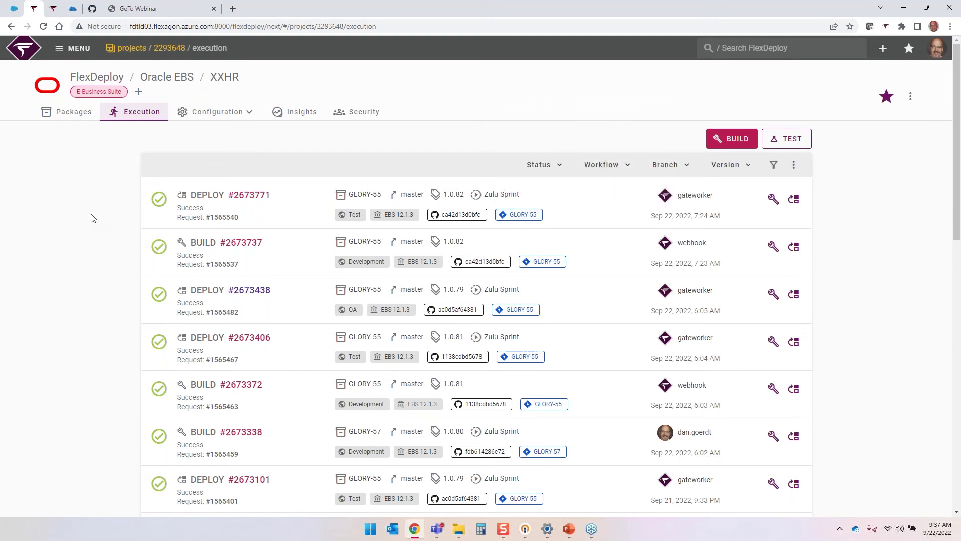
# - On GitHub, edit XXHR_BIPUB_REP_PKG.pkb so its first comment line reads "9/22/2022 change 5 for webinar"
pyautogui.click(93, 9)
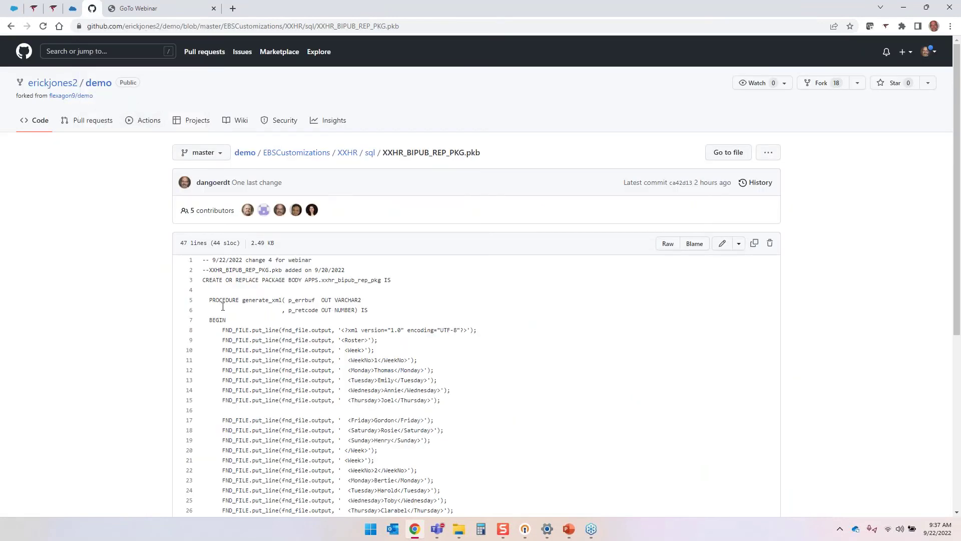
pyautogui.click(721, 243)
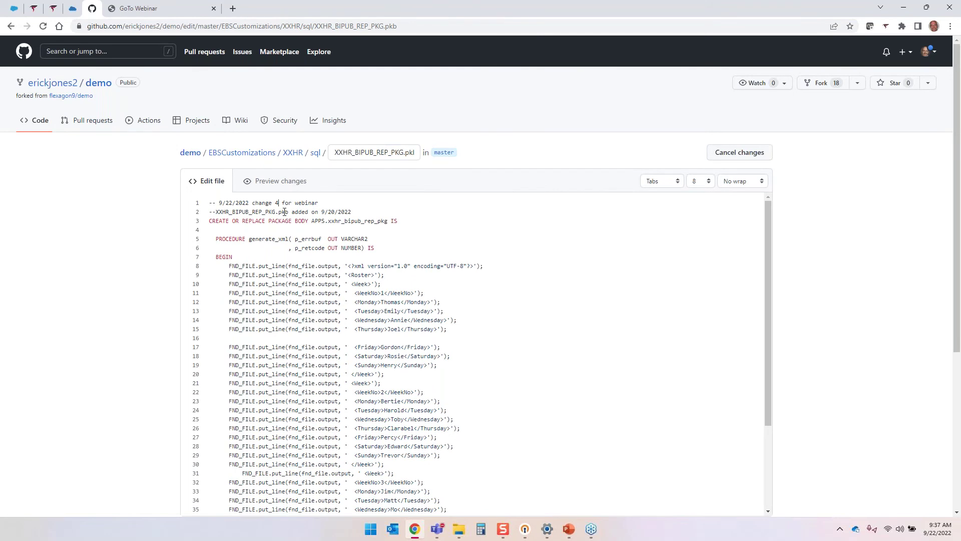
pyautogui.press('BackSpace')
pyautogui.write('5')
# - Commit the file edit directly to the master branch with the message "one more change"
pyautogui.scroll(-4, 91, 378)
pyautogui.click(252, 356)
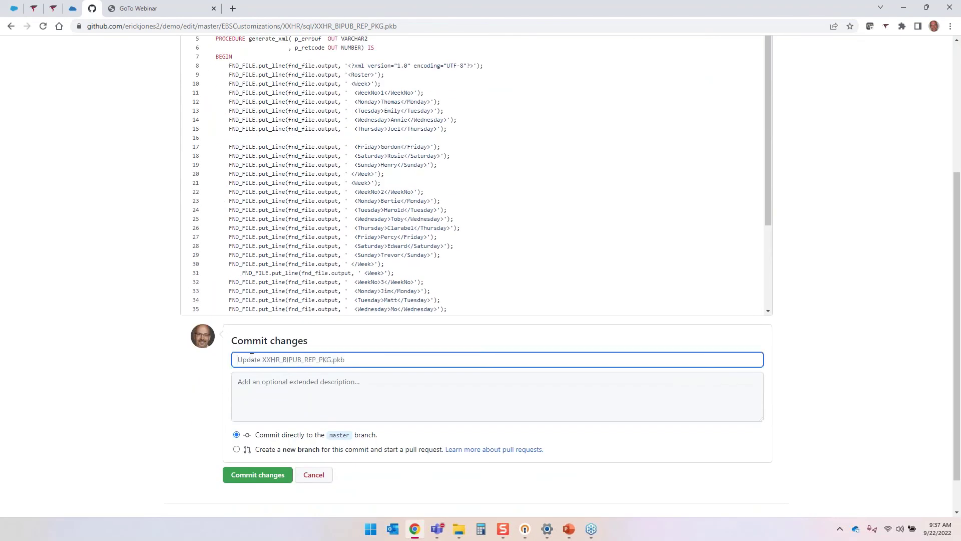
pyautogui.write('one more change')
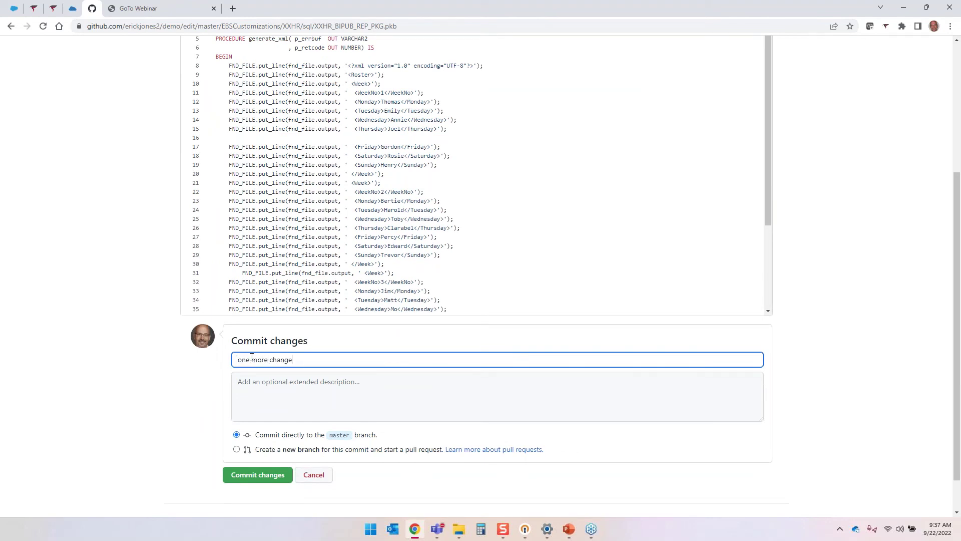
pyautogui.click(259, 474)
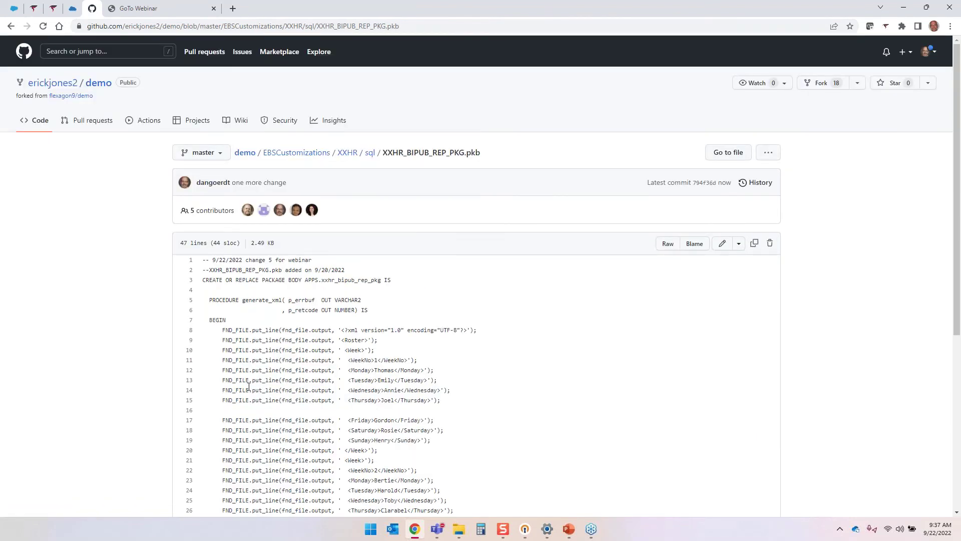
# - Back in FlexDeploy, check the new XXHR build execution and review the files belonging to package GLORY-55
pyautogui.click(35, 8)
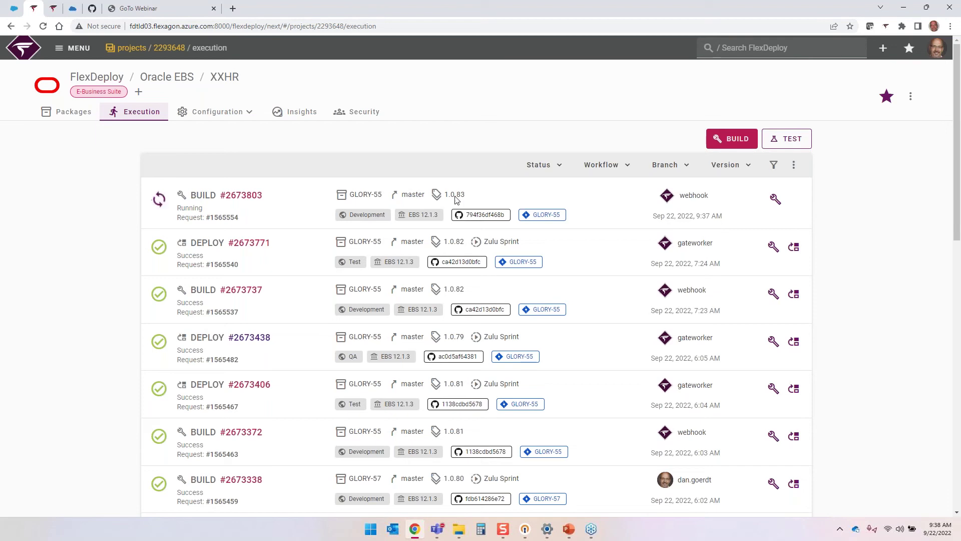
pyautogui.moveTo(357, 199)
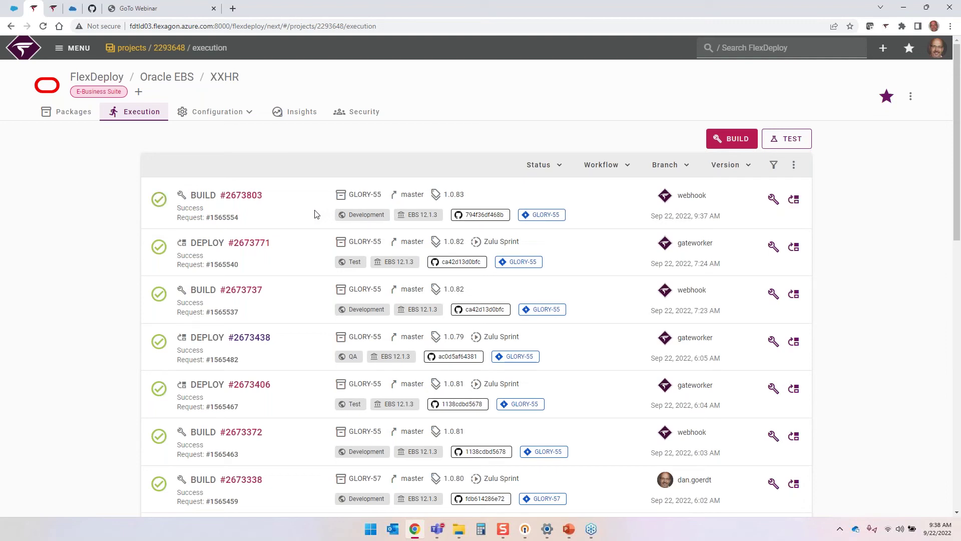
pyautogui.click(68, 115)
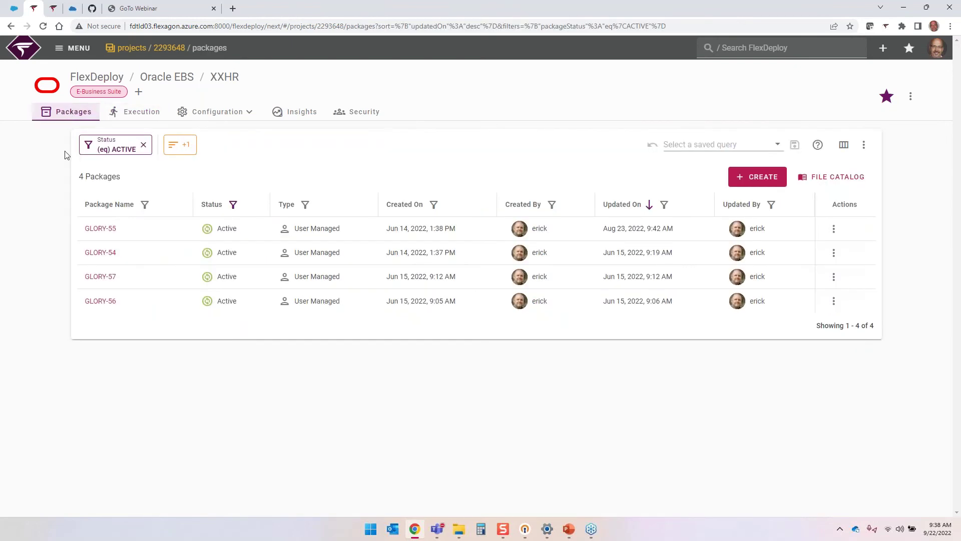
pyautogui.click(110, 230)
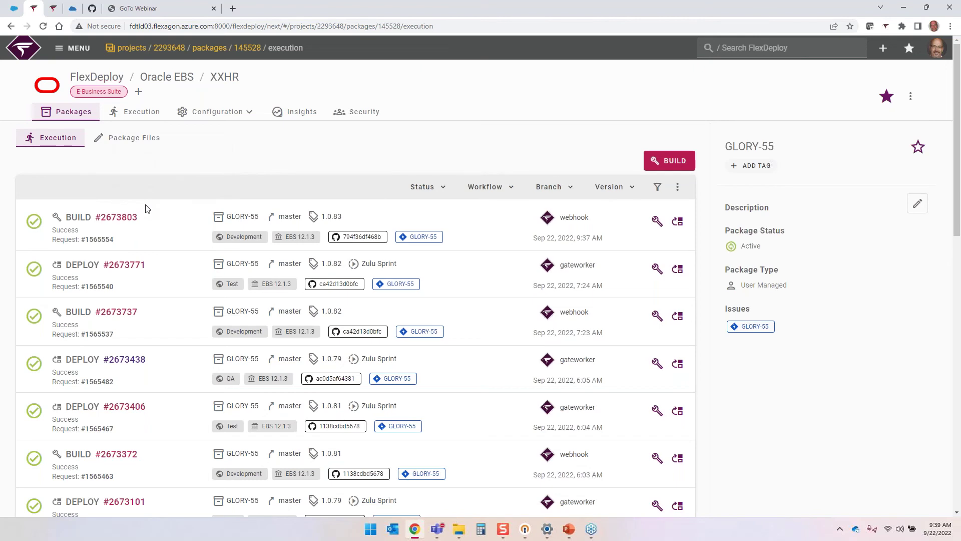
pyautogui.click(125, 140)
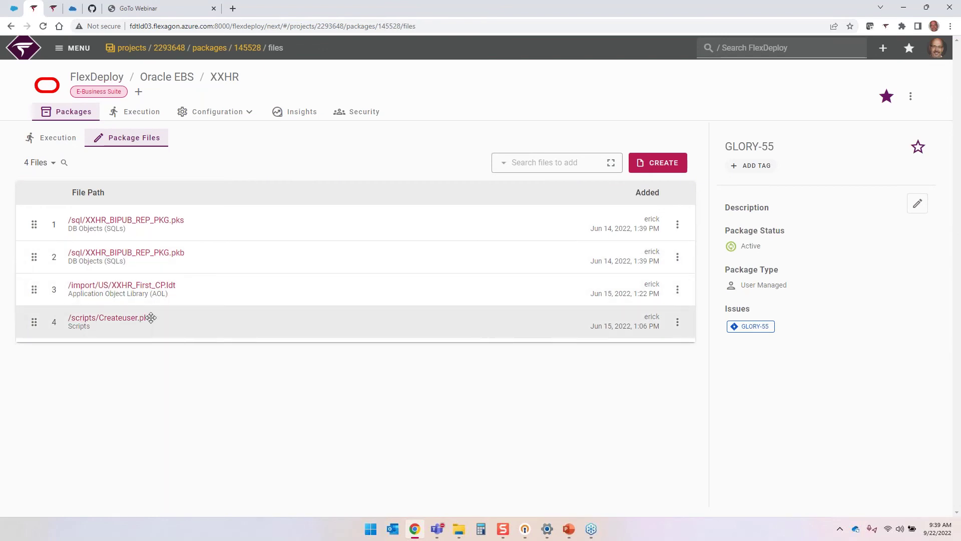
# - From the GLORY-55 package's executions, open the GitHub commit linked to the version 1.0.83 build
pyautogui.click(50, 140)
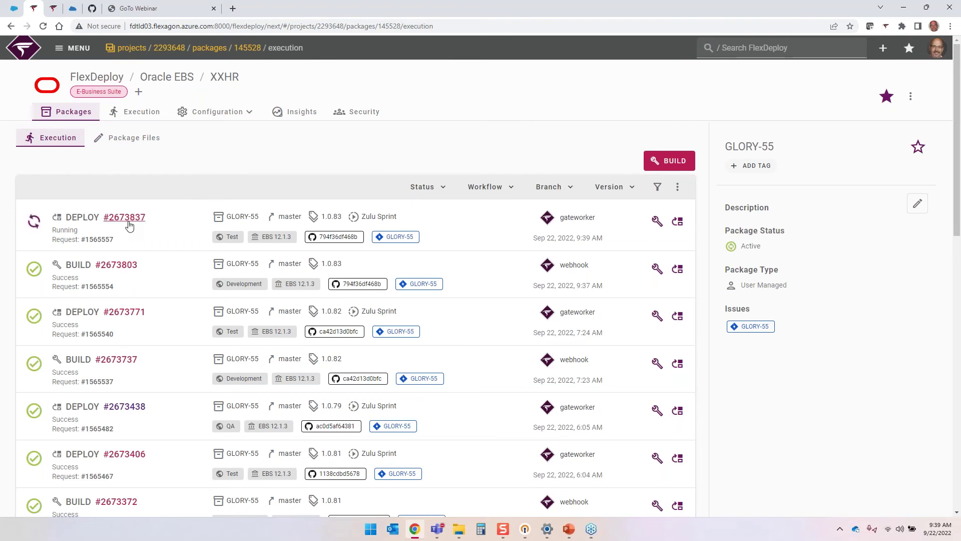
pyautogui.moveTo(129, 227)
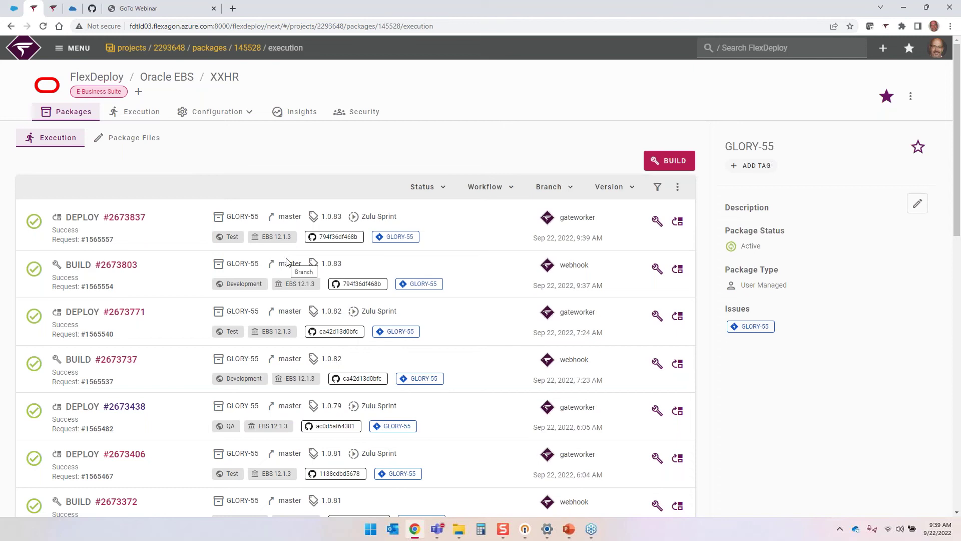
pyautogui.moveTo(349, 286)
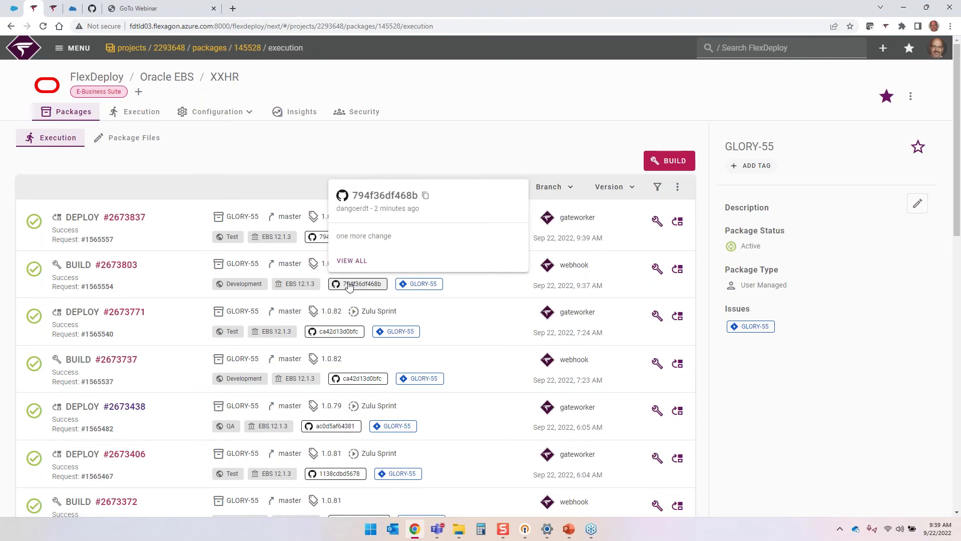
pyautogui.click(349, 284)
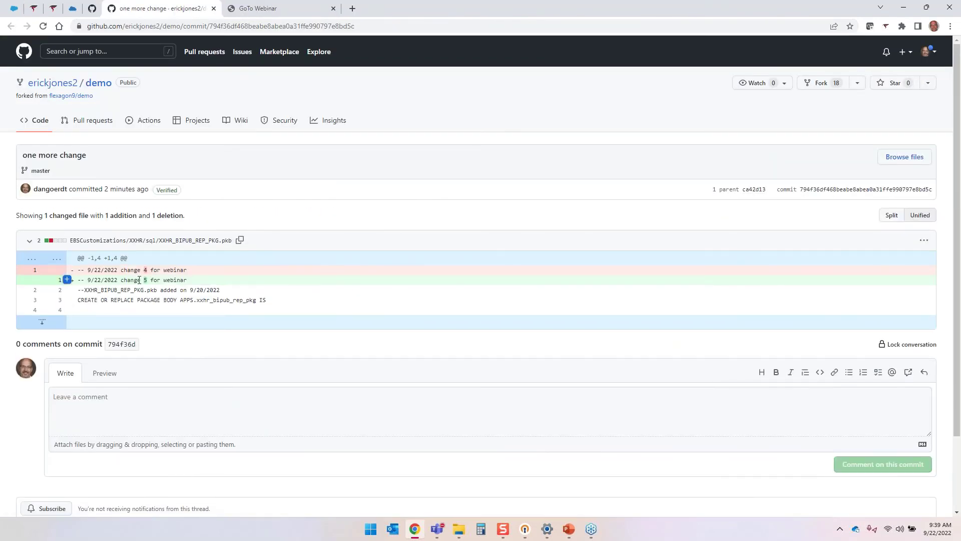
# - Return to FlexDeploy, open the version 1.0.83 Test deployment's summary and preview its linked commit and issue
pyautogui.click(35, 9)
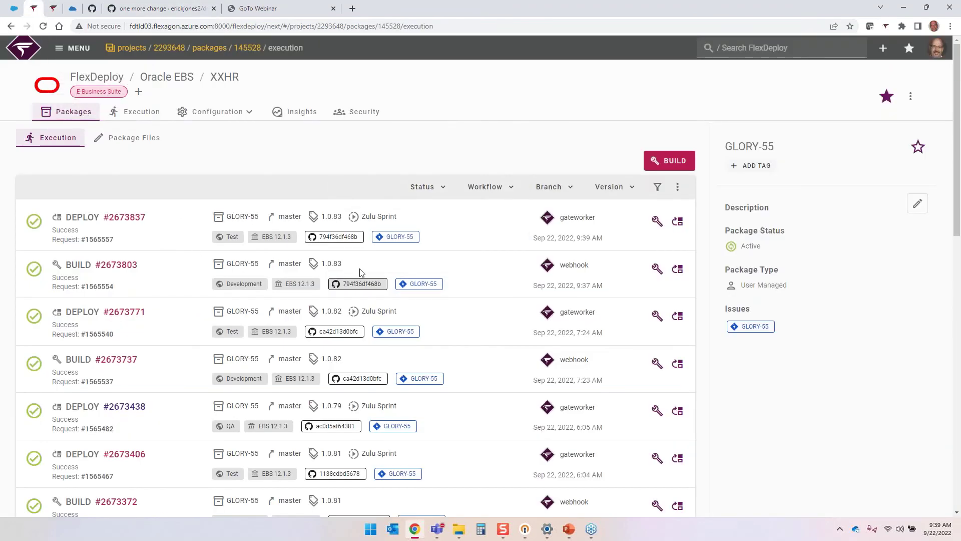
pyautogui.moveTo(409, 286)
pyautogui.click(123, 218)
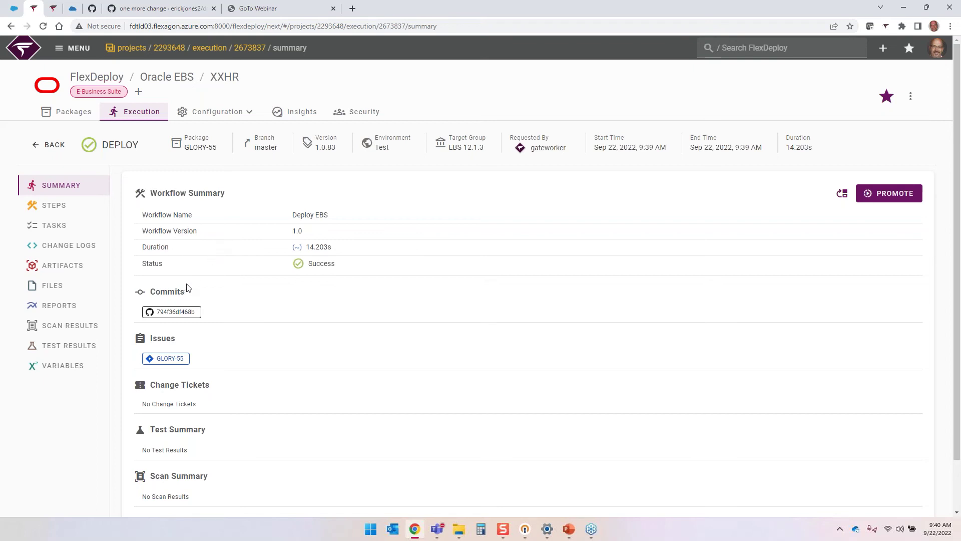
pyautogui.moveTo(169, 315)
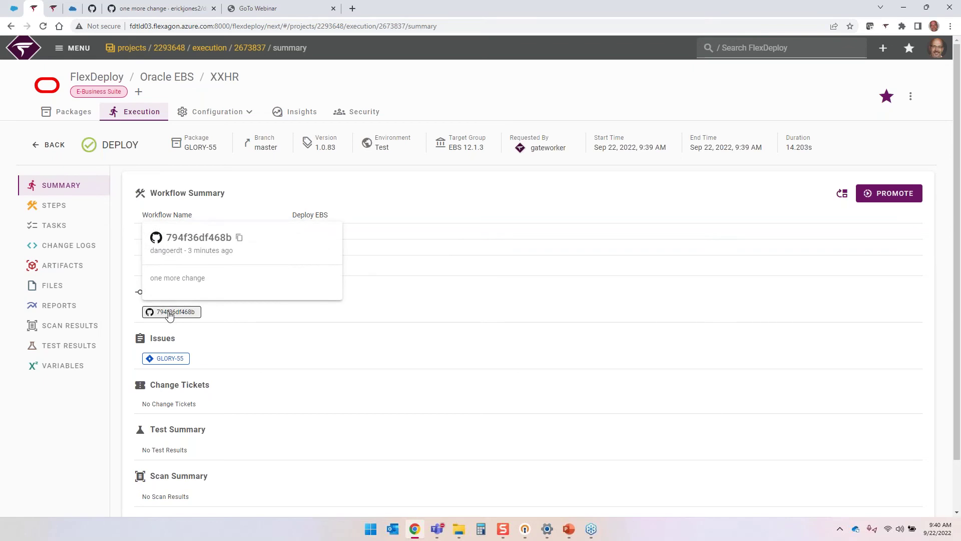
pyautogui.moveTo(168, 364)
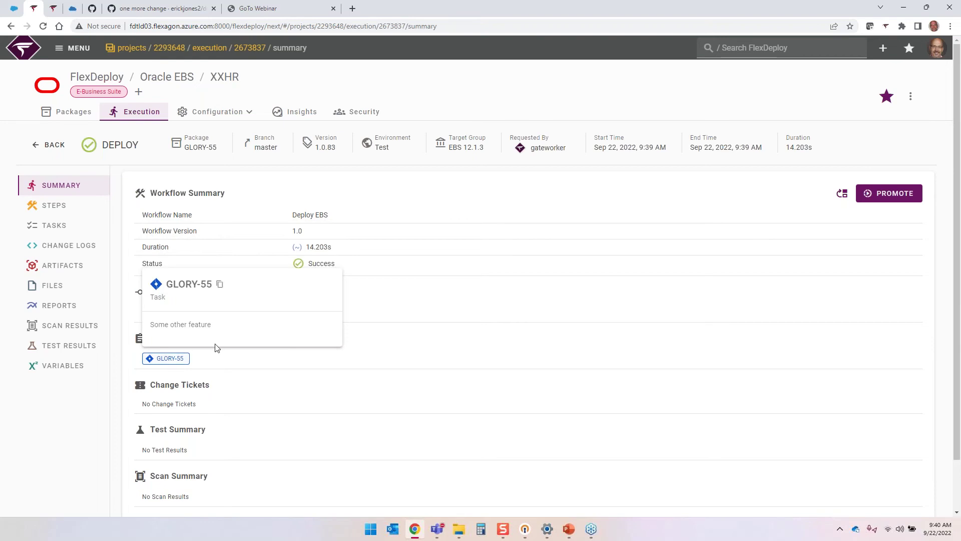
# - Read the EBSLT01 plugin logs of the deployment's Deploy EBS step and close them
pyautogui.click(57, 209)
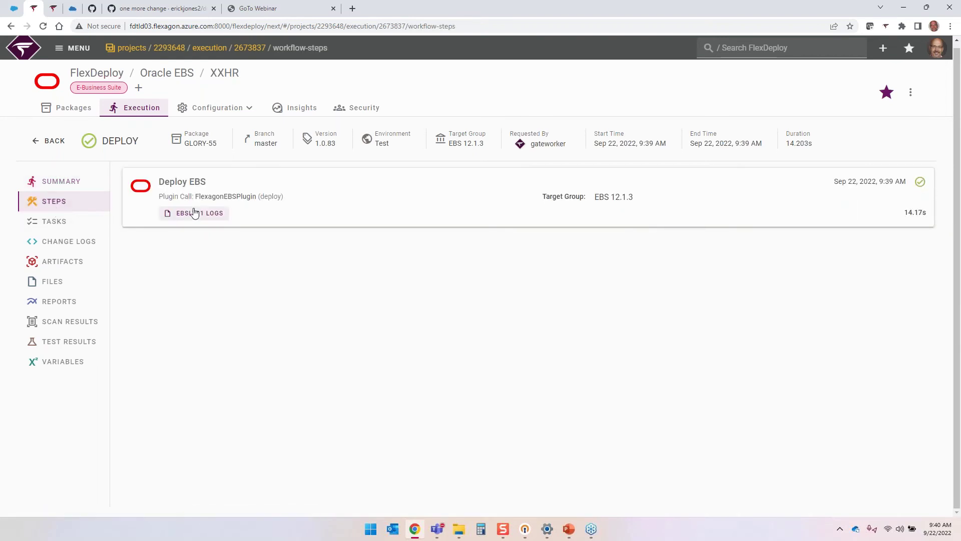
pyautogui.click(195, 213)
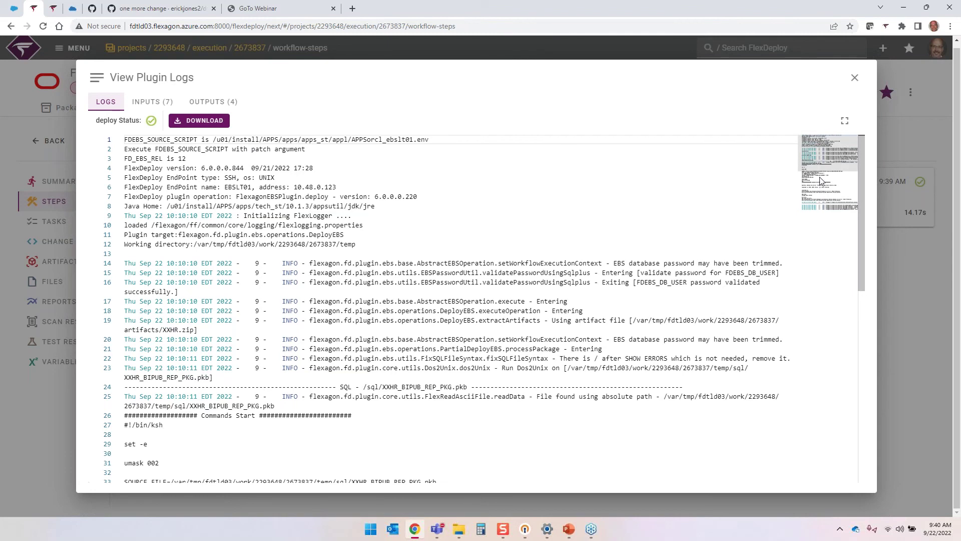
pyautogui.scroll(-5, 822, 183)
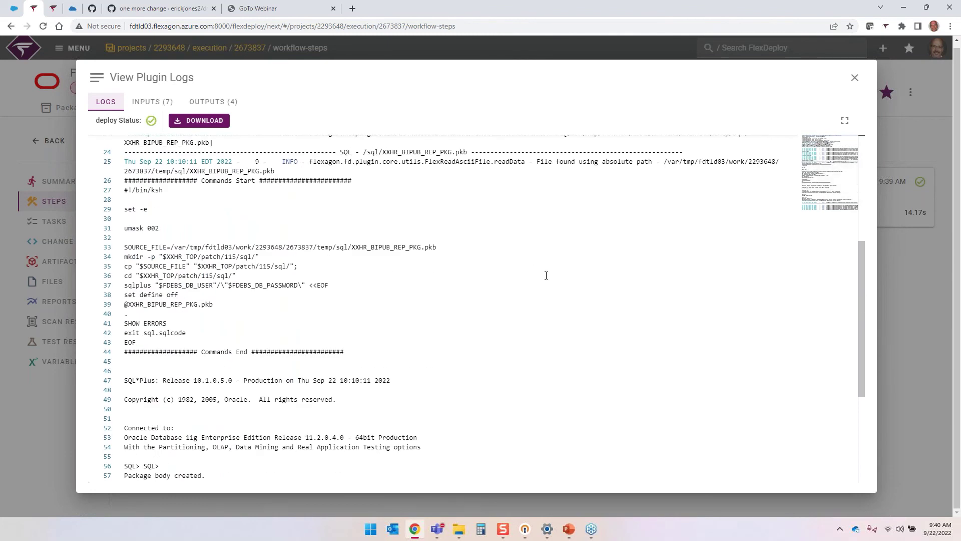
pyautogui.scroll(-1, 546, 275)
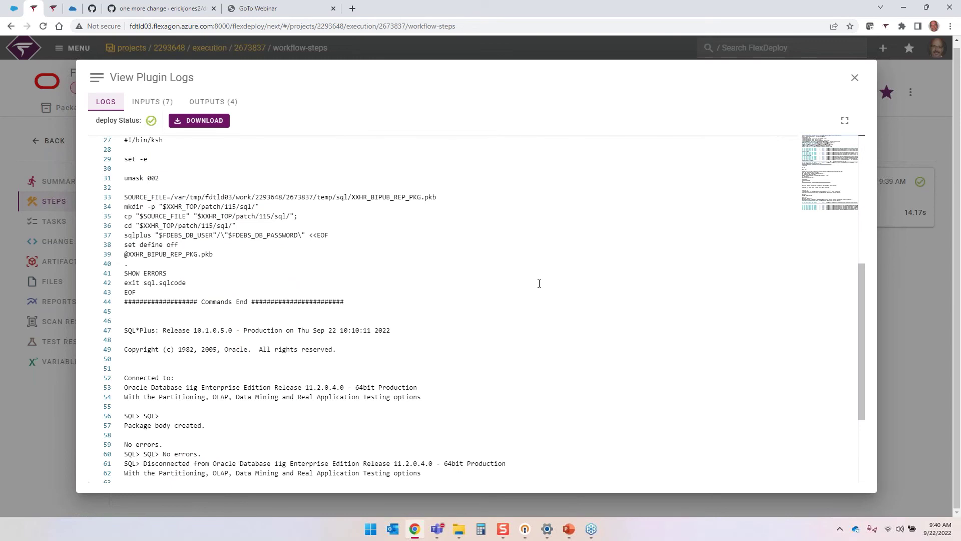
pyautogui.scroll(2, 580, 226)
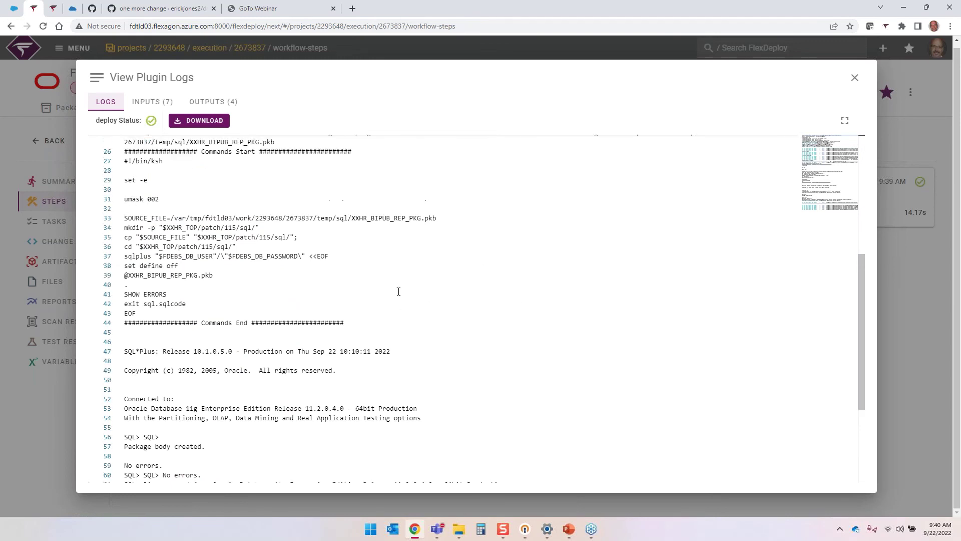
pyautogui.click(854, 78)
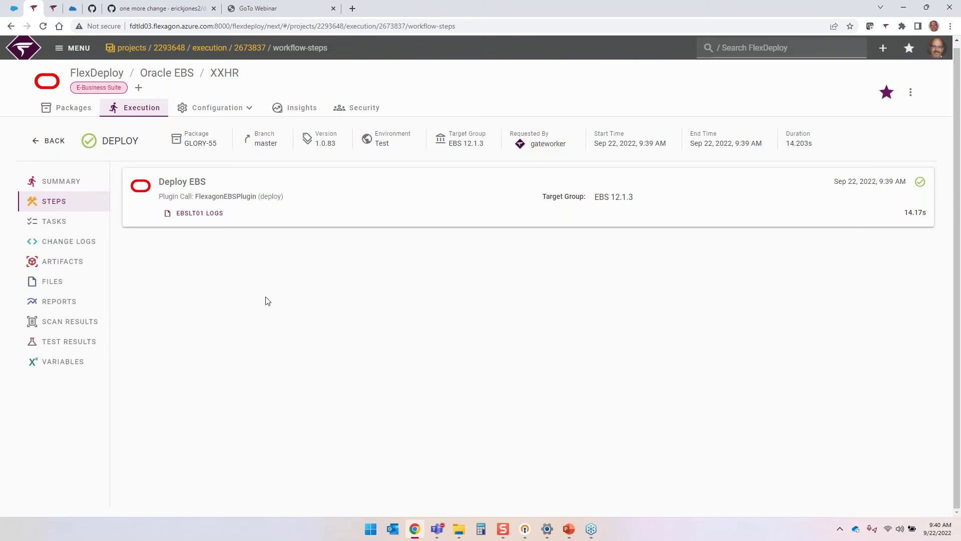
# - Review the version 1.0.83 Test deployment's tasks, change logs, artifacts and files, checking each file's status and committer
pyautogui.click(54, 224)
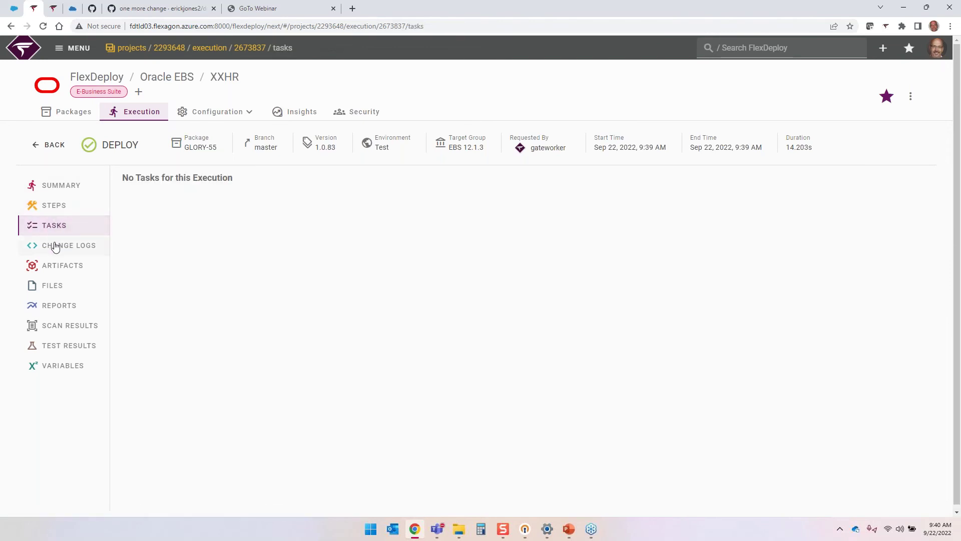
pyautogui.click(55, 247)
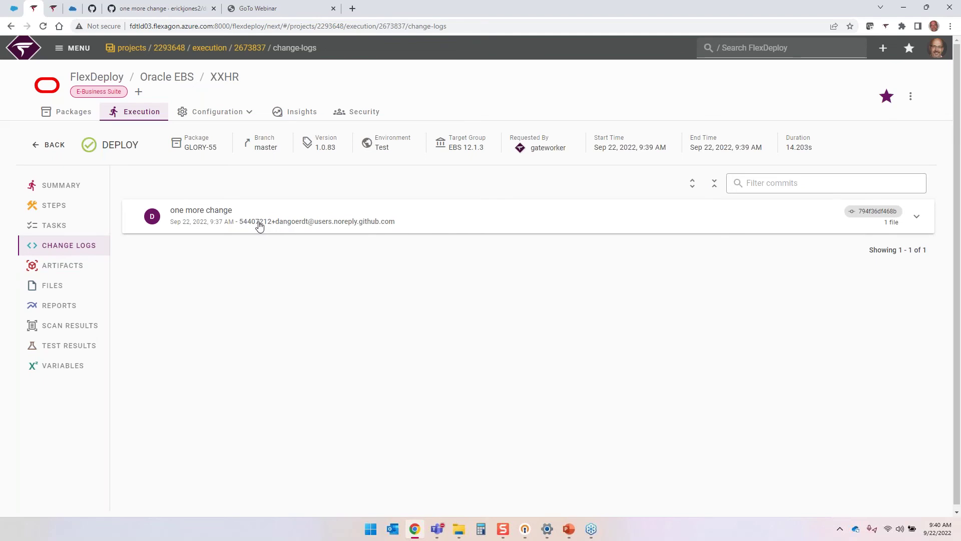
pyautogui.click(68, 270)
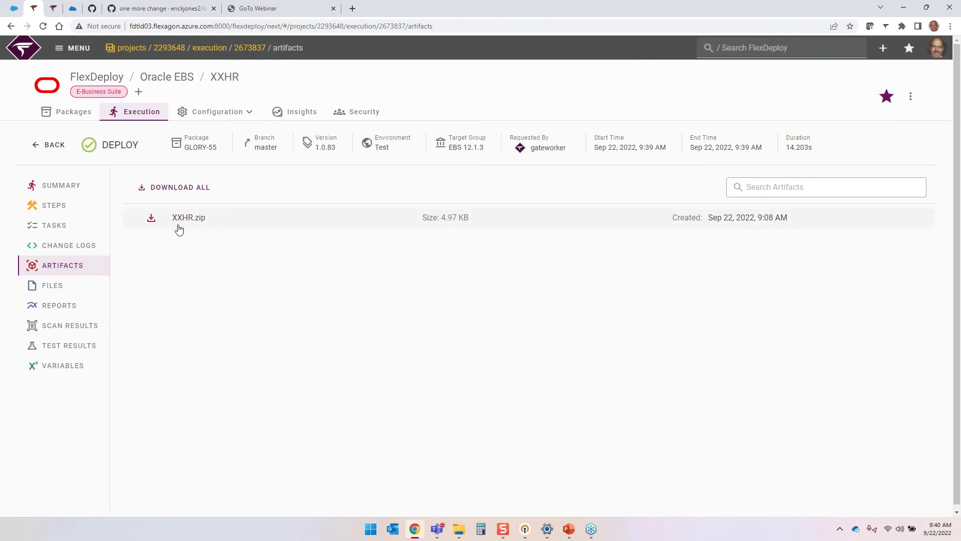
pyautogui.click(59, 285)
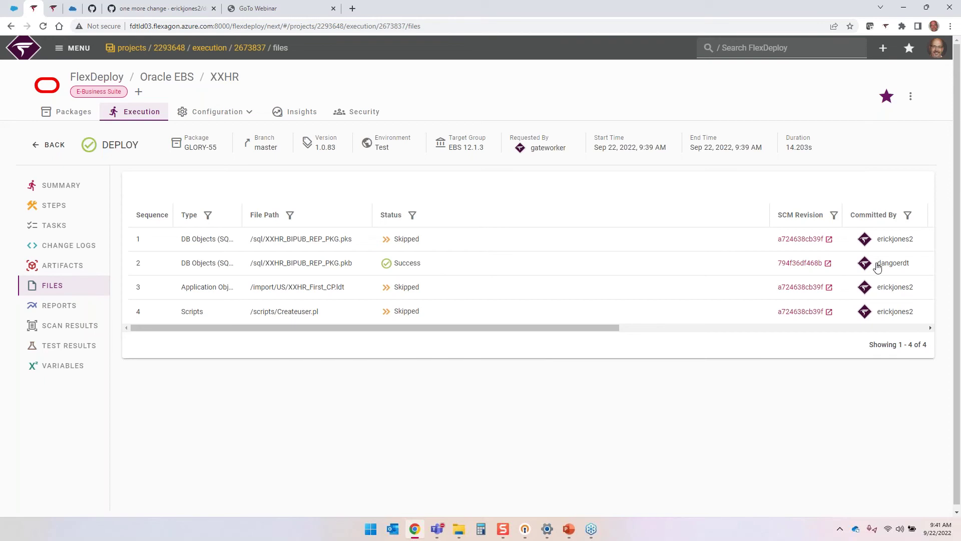
pyautogui.moveTo(878, 268)
# - Open the XXHR project's general configuration and review its build, predeploy and deploy workflow settings
pyautogui.click(211, 112)
pyautogui.click(212, 113)
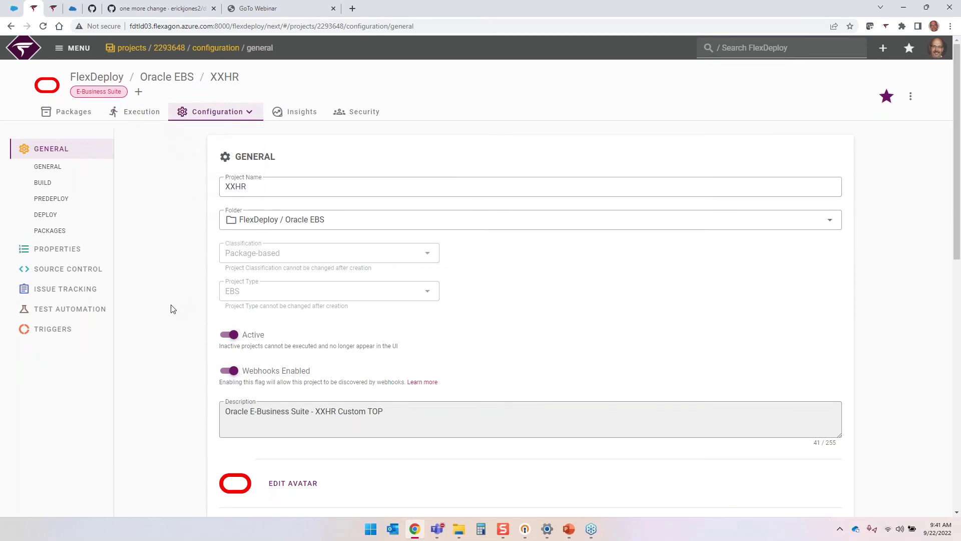
pyautogui.scroll(-4, 172, 309)
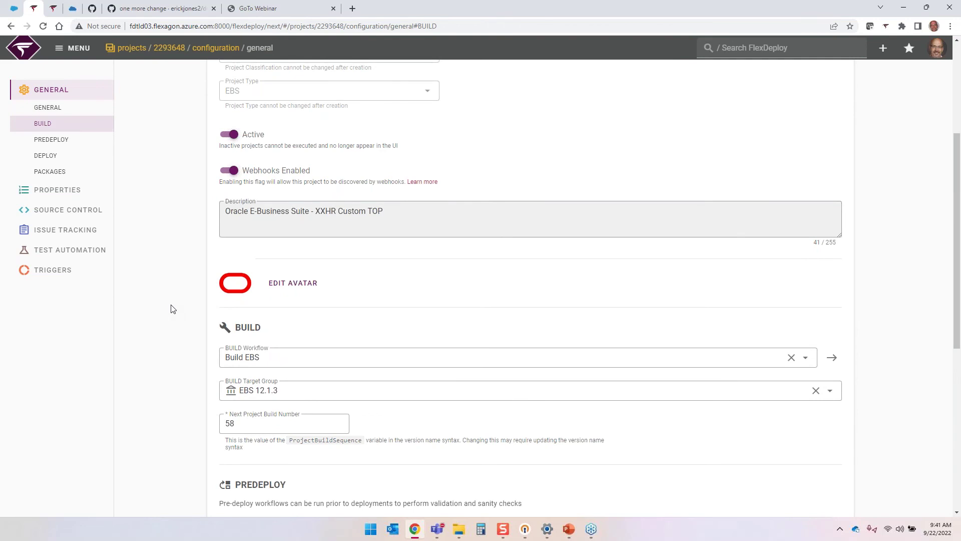
pyautogui.scroll(-2, 173, 308)
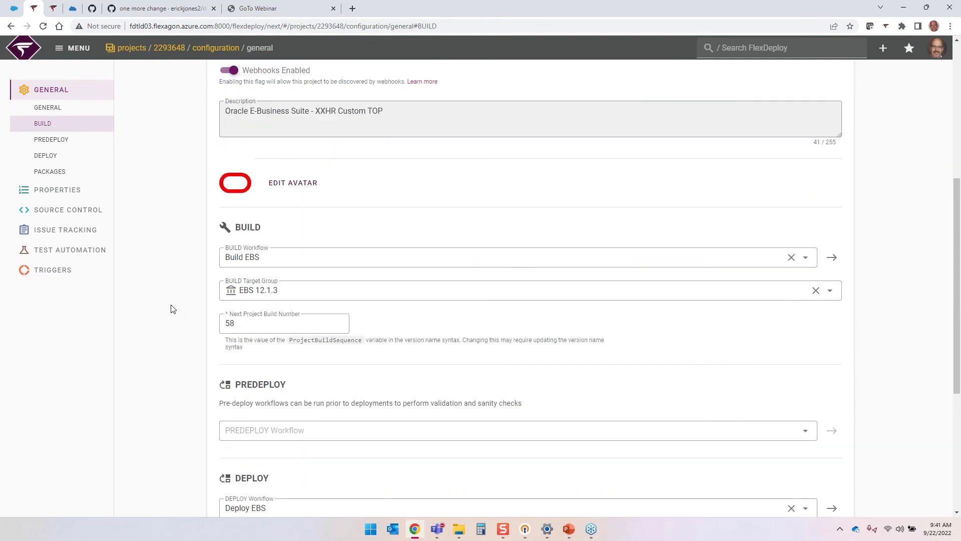
pyautogui.scroll(-1, 173, 309)
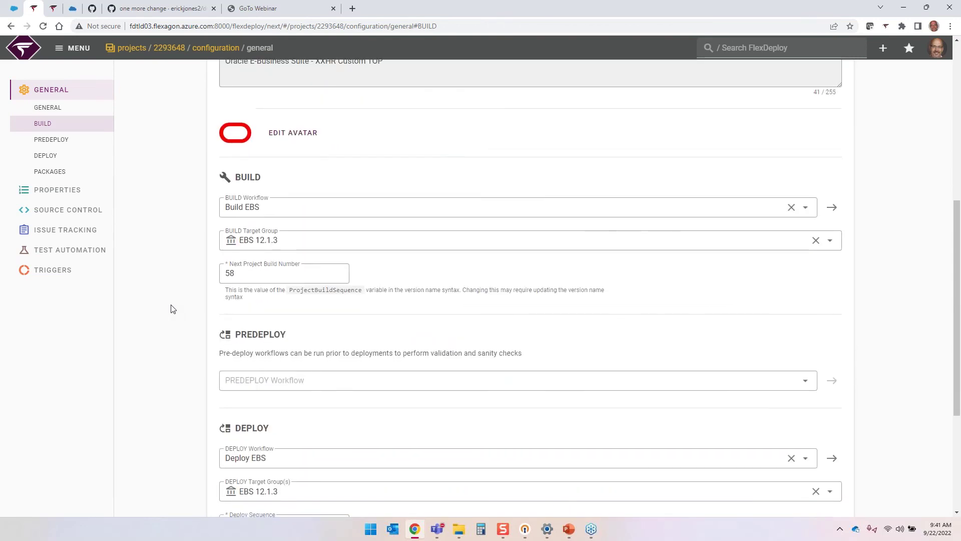
pyautogui.scroll(-1, 172, 309)
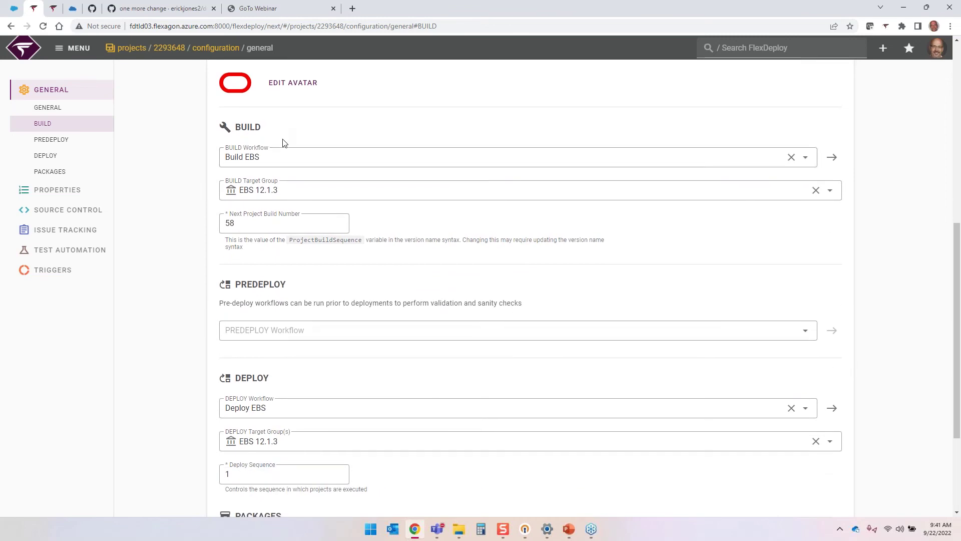
pyautogui.scroll(-1, 315, 308)
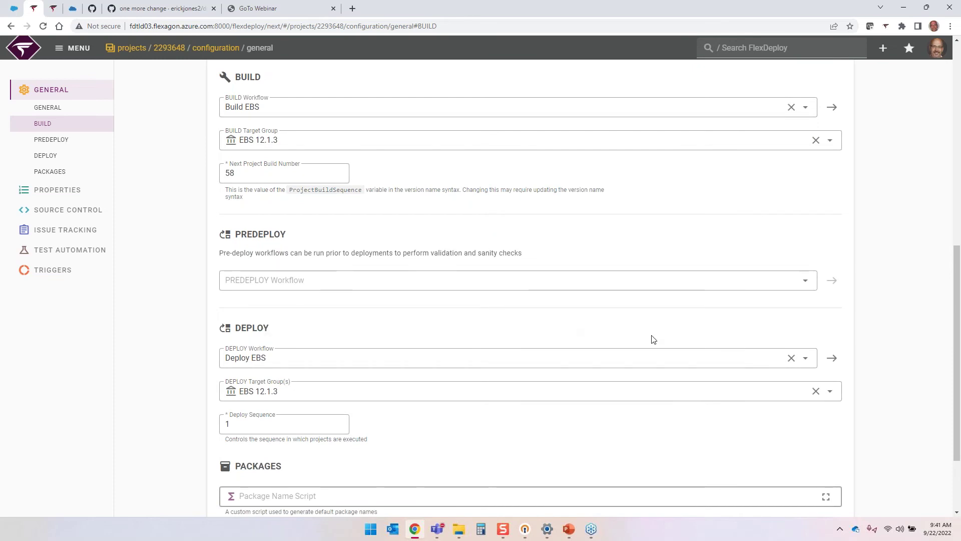
# - Open the definition of the project's Deploy EBS workflow and search the plugin operations for "ebs" to review the Oracle EBS ones
pyautogui.click(833, 360)
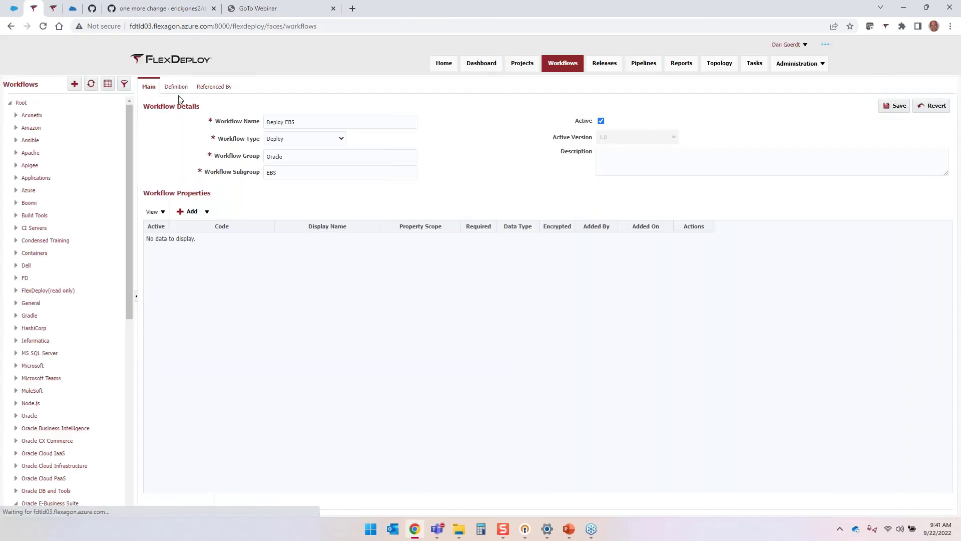
pyautogui.click(179, 87)
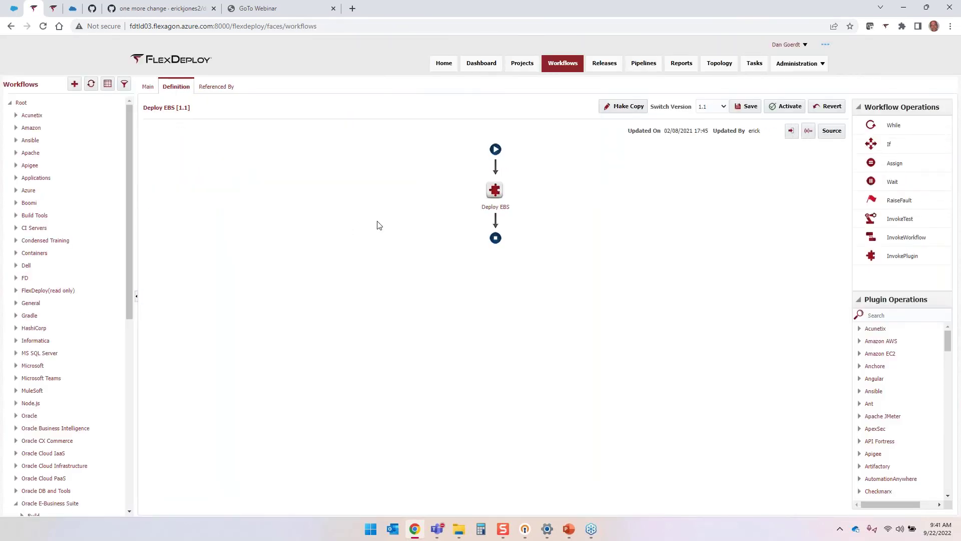
pyautogui.click(858, 107)
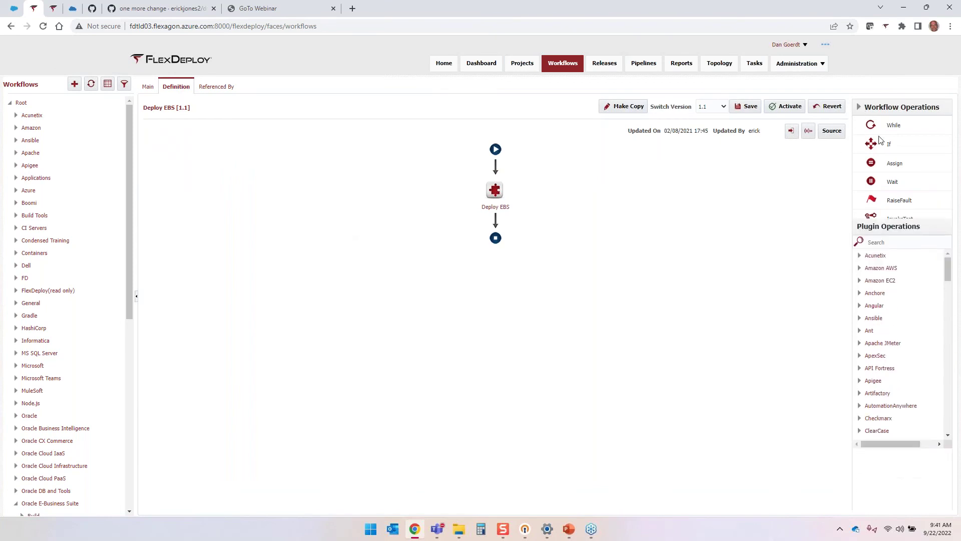
pyautogui.click(896, 139)
pyautogui.write('ebs')
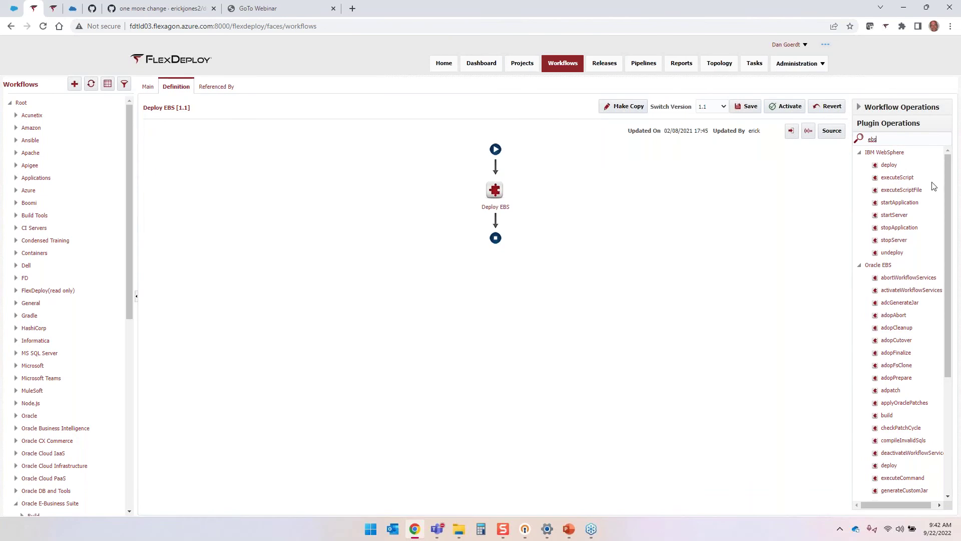
pyautogui.moveTo(947, 203); pyautogui.dragTo(949, 272)
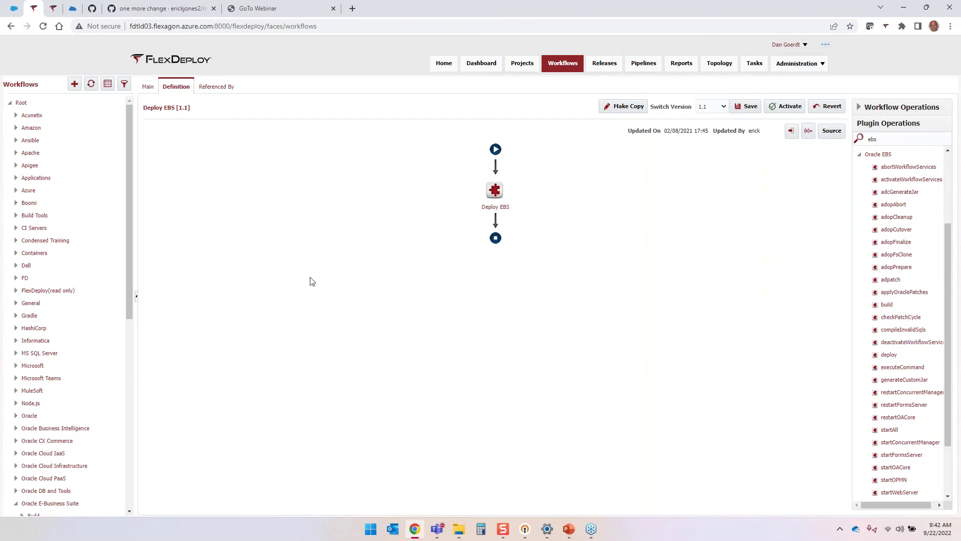
# - Examine the DeployEBS workflow in the Oracle E-Business Suite Deploy group and search the plugin operations for "inte"
pyautogui.scroll(-3, 79, 341)
pyautogui.scroll(-1, 75, 344)
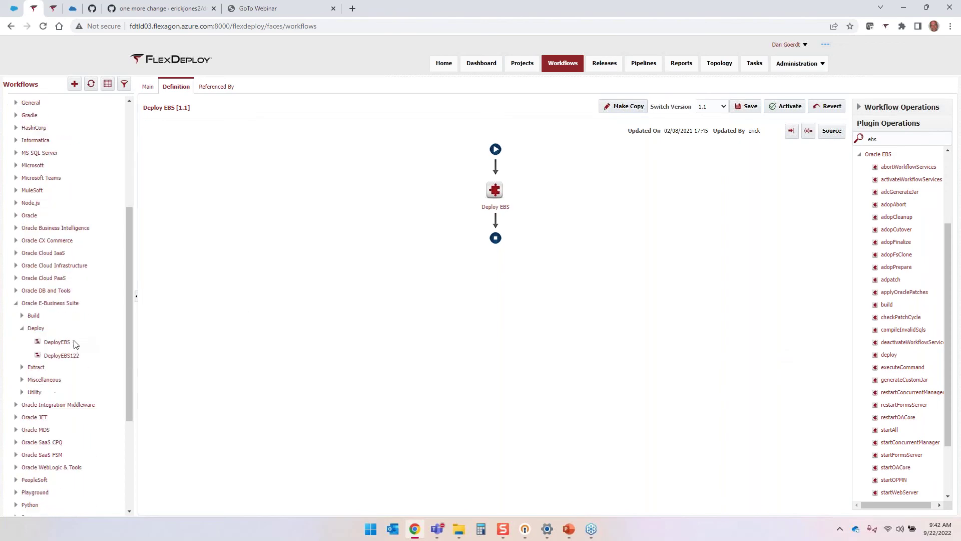
pyautogui.click(60, 342)
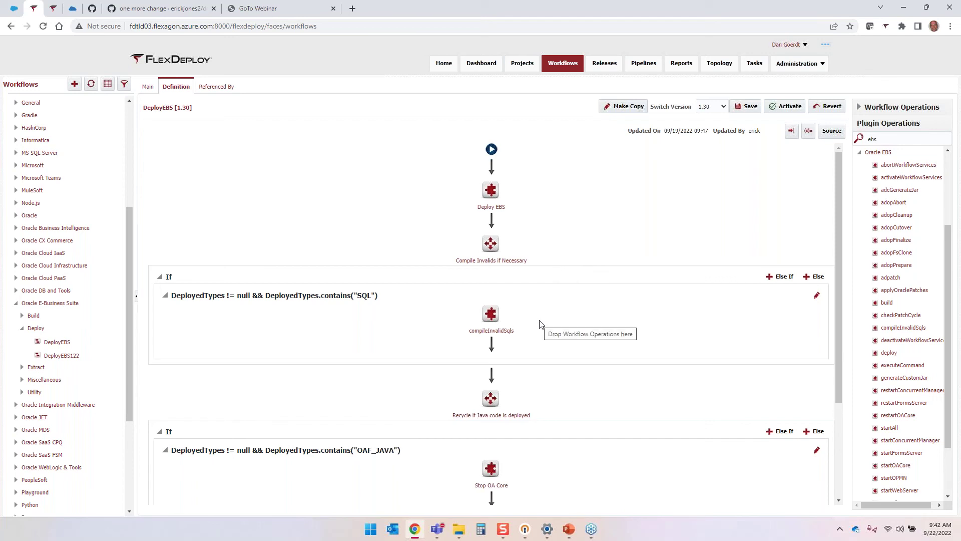
pyautogui.scroll(-3, 539, 325)
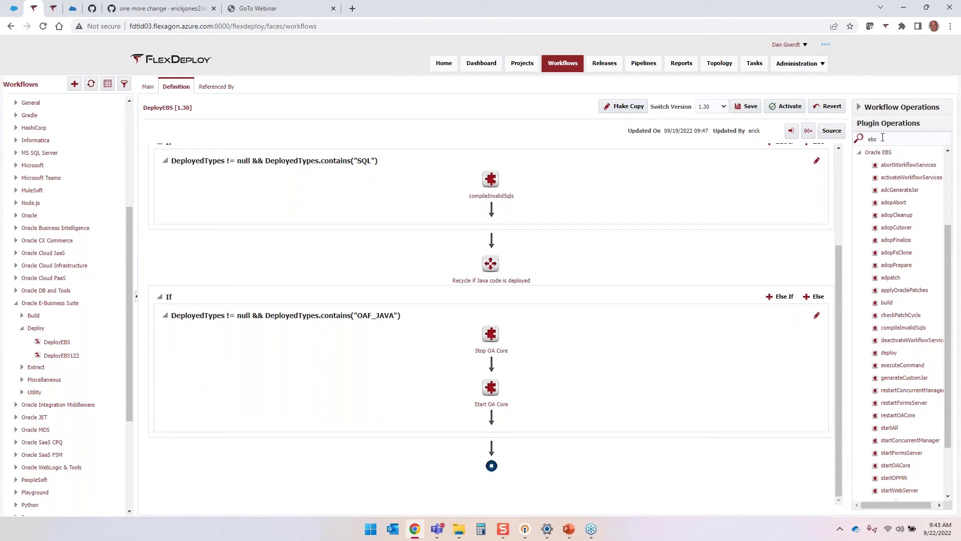
pyautogui.moveTo(882, 137); pyautogui.dragTo(862, 131)
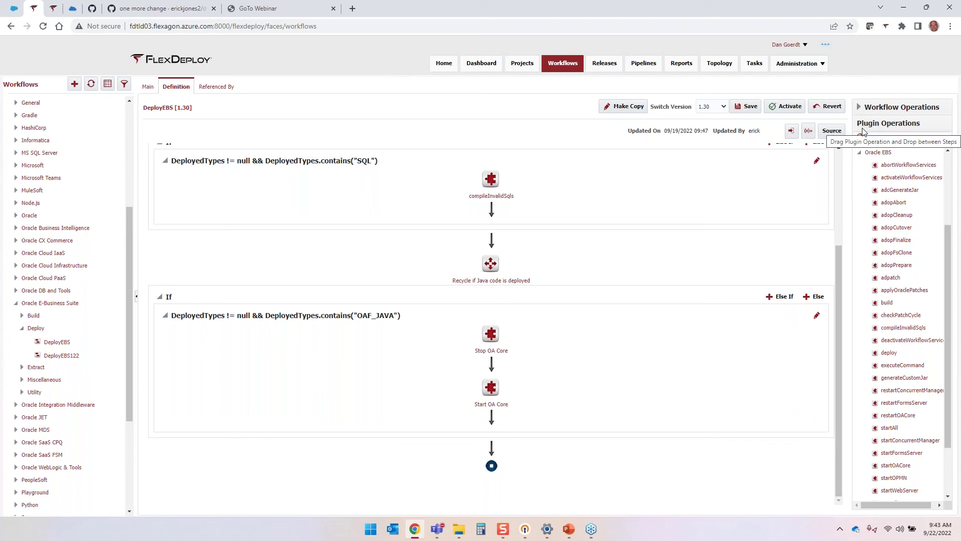
pyautogui.write('inte')
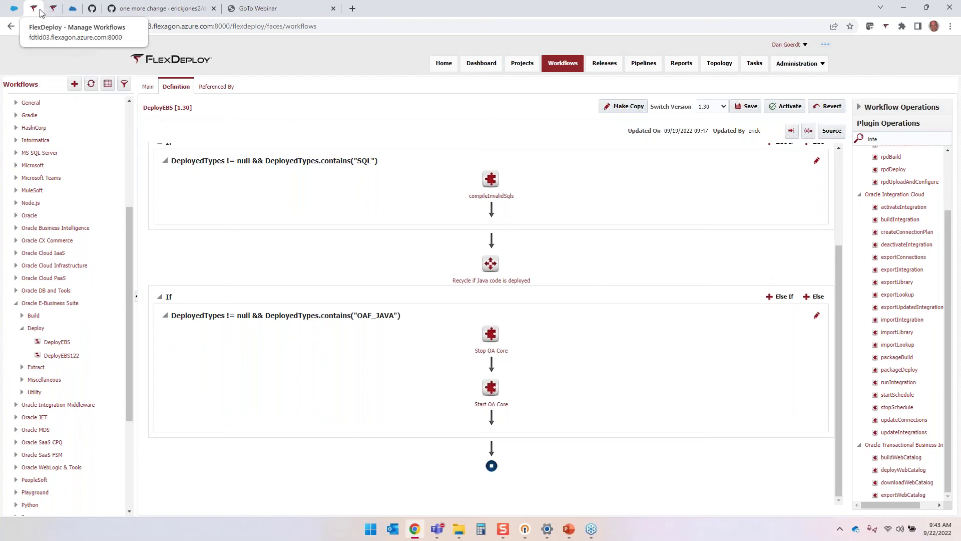
# - Return to the favorite projects and open the XXHR project's execution list
pyautogui.click(525, 64)
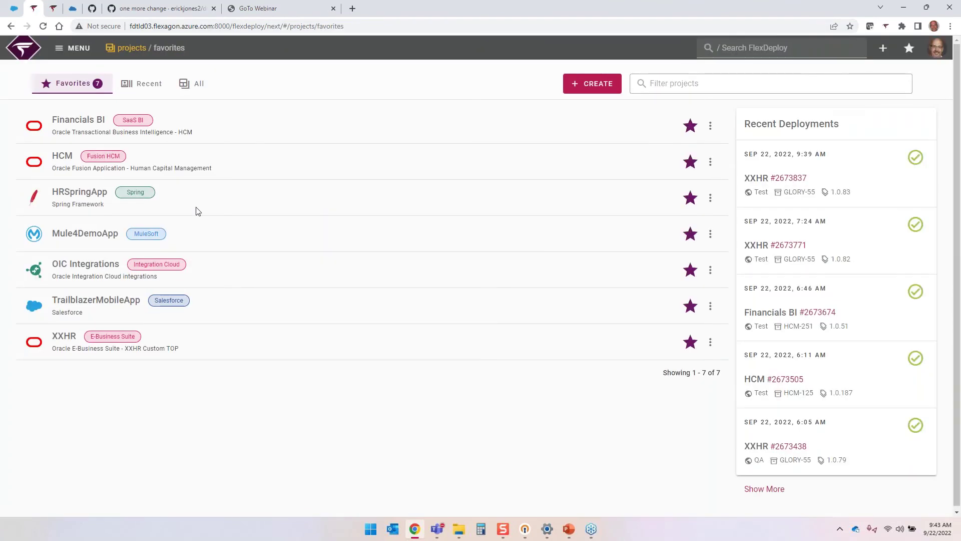
pyautogui.click(64, 339)
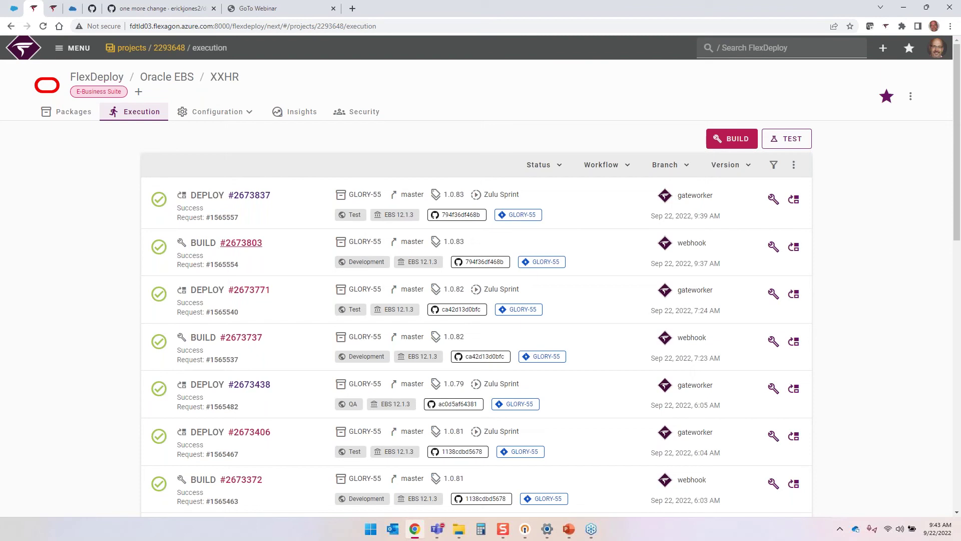
pyautogui.moveTo(244, 246)
# - Open the Environment History report and hide the file details to review the executions
pyautogui.click(72, 48)
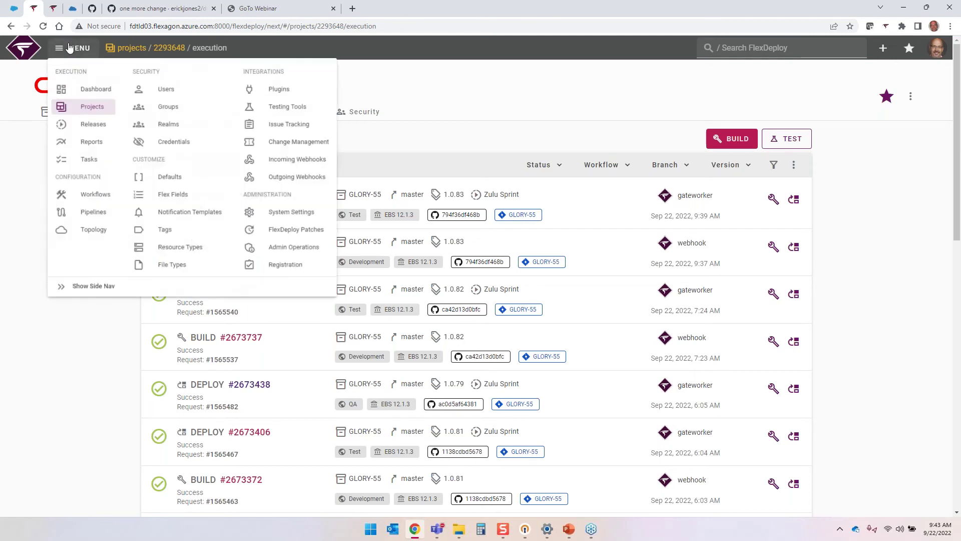
pyautogui.click(91, 147)
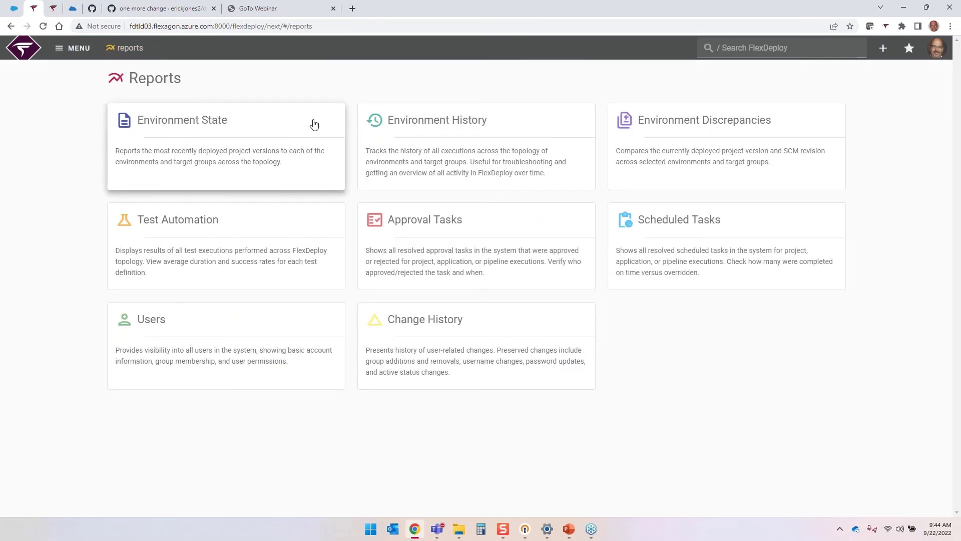
pyautogui.click(409, 157)
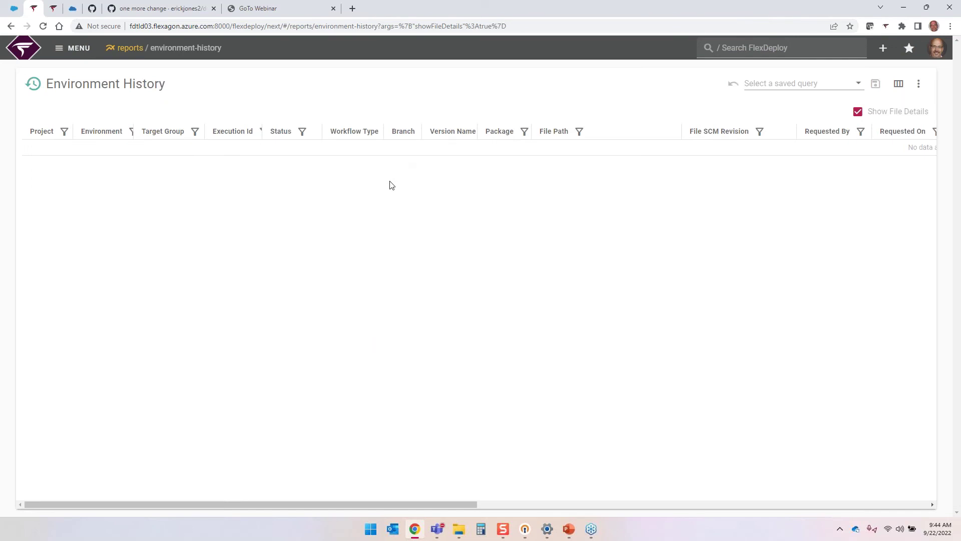
pyautogui.click(857, 112)
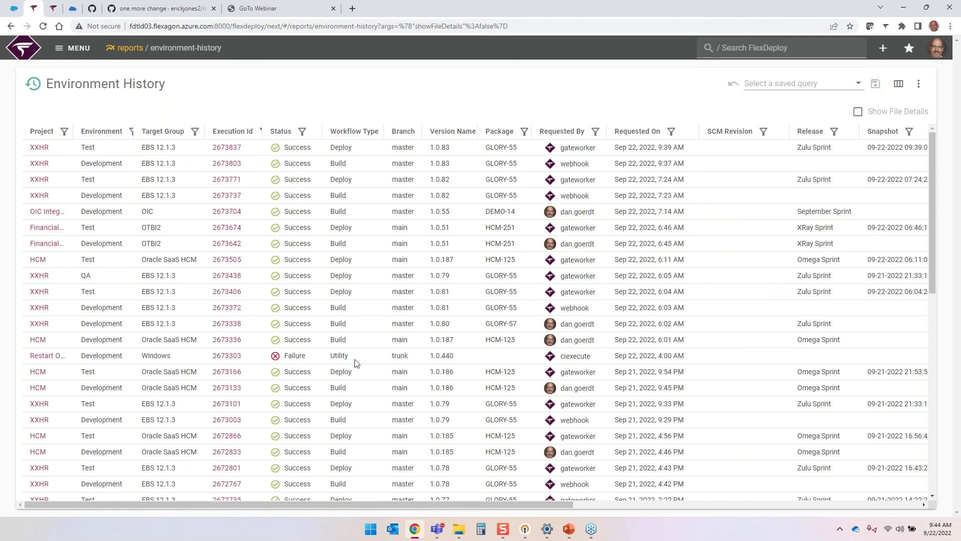
pyautogui.moveTo(383, 500)
pyautogui.mouseDown()
pyautogui.moveTo(426, 497)
pyautogui.moveTo(367, 498)
pyautogui.mouseUp()
# - Show file details in the Environment History report and examine each file's revision and deployment status
pyautogui.click(78, 50)
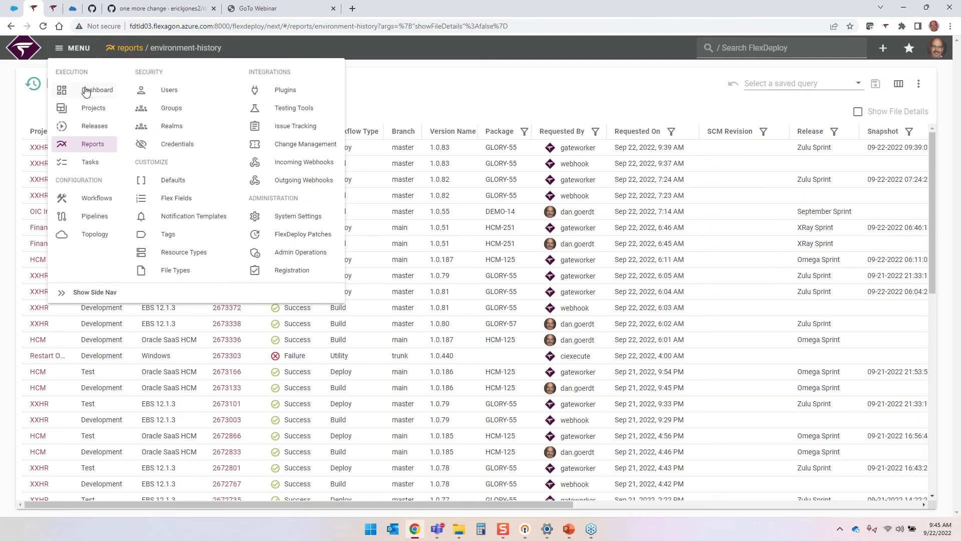
pyautogui.click(858, 112)
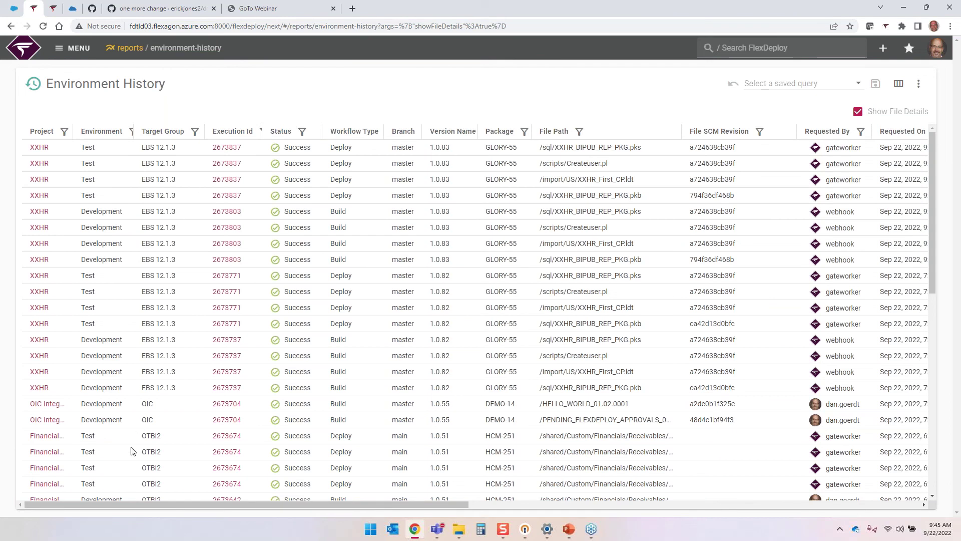
pyautogui.moveTo(161, 500); pyautogui.dragTo(242, 496)
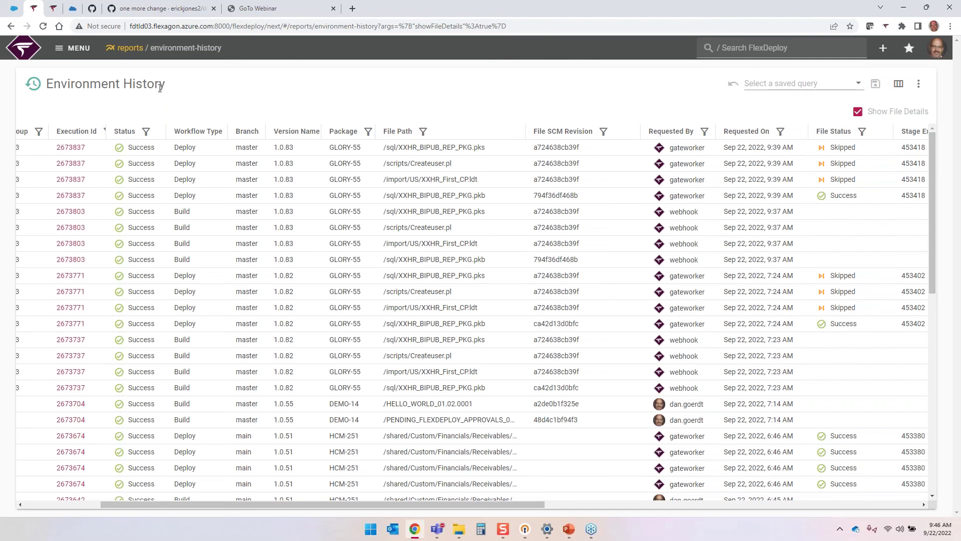
# - Open My Dashboard and review its deployment, lead time, commit and task widgets
pyautogui.click(75, 48)
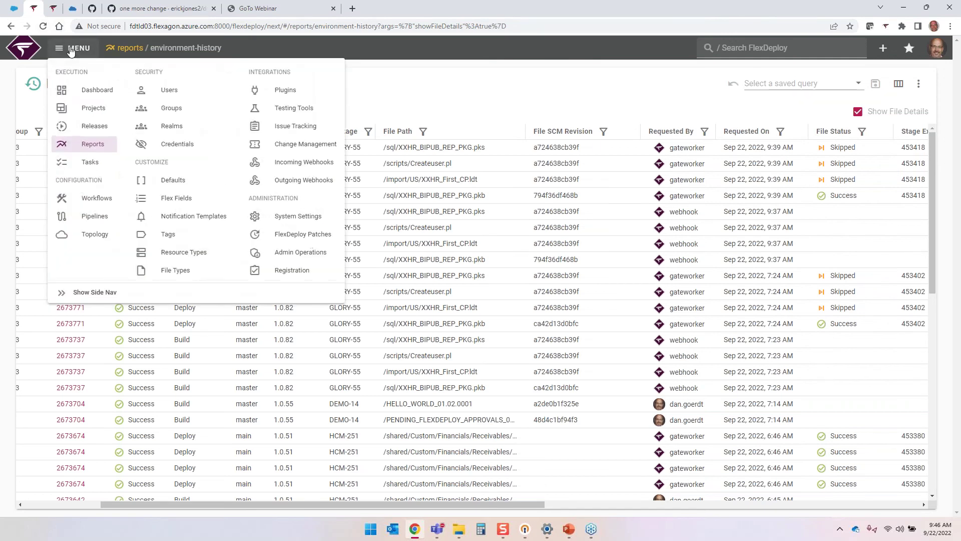
pyautogui.click(83, 90)
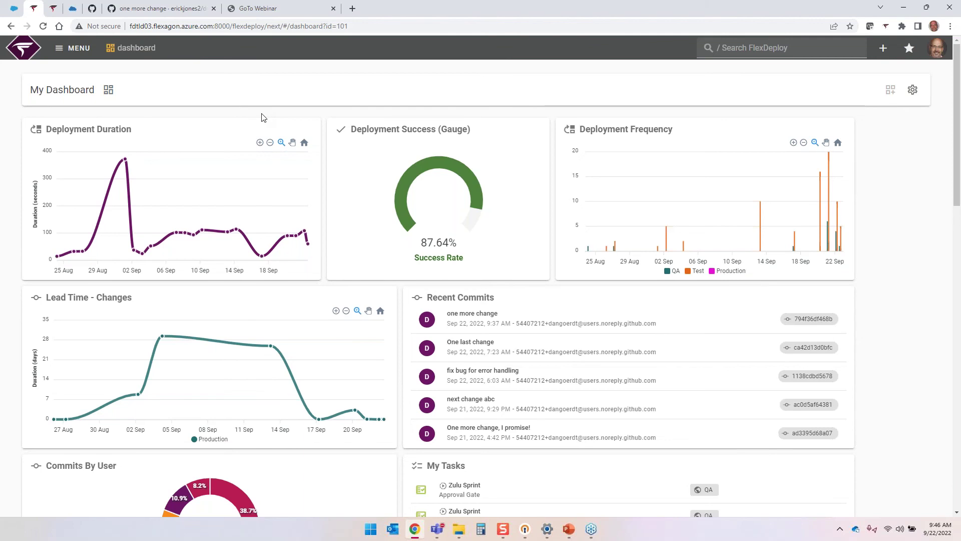
pyautogui.scroll(-1, 261, 117)
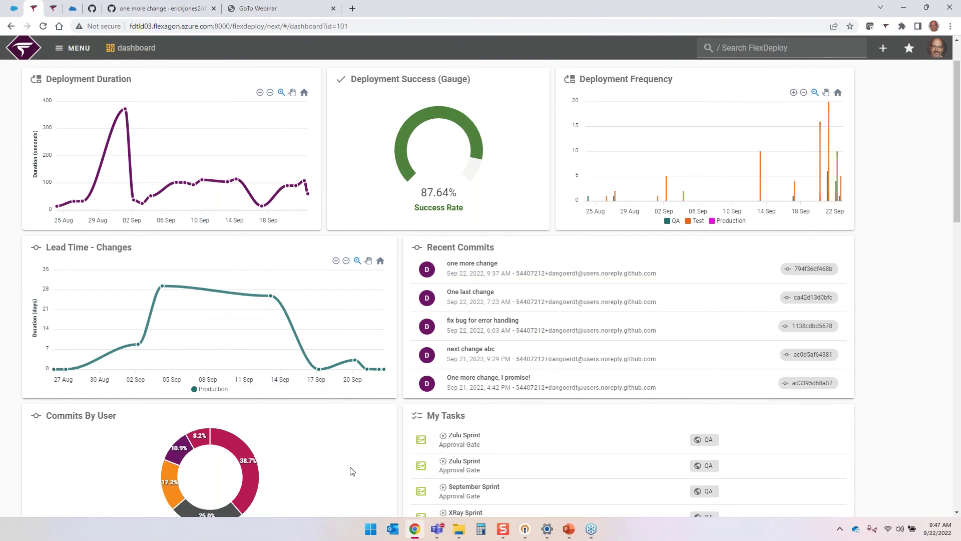
# - Switch to PowerPoint, show the Demo slide as a slide show and return to the FlexDeploy dashboard in the browser
pyautogui.hotkey('alt', 'Tab')
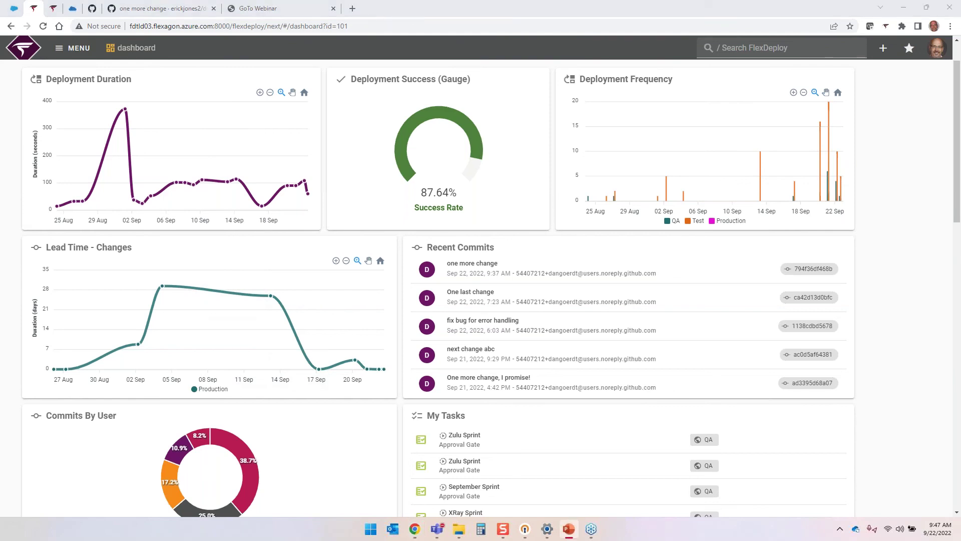
pyautogui.press('F5')
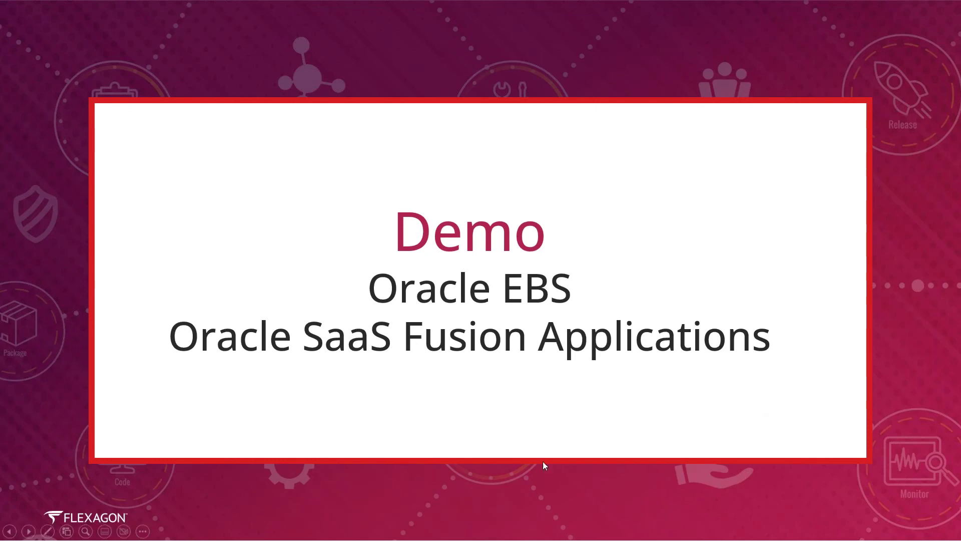
pyautogui.hotkey('alt', 'Tab')
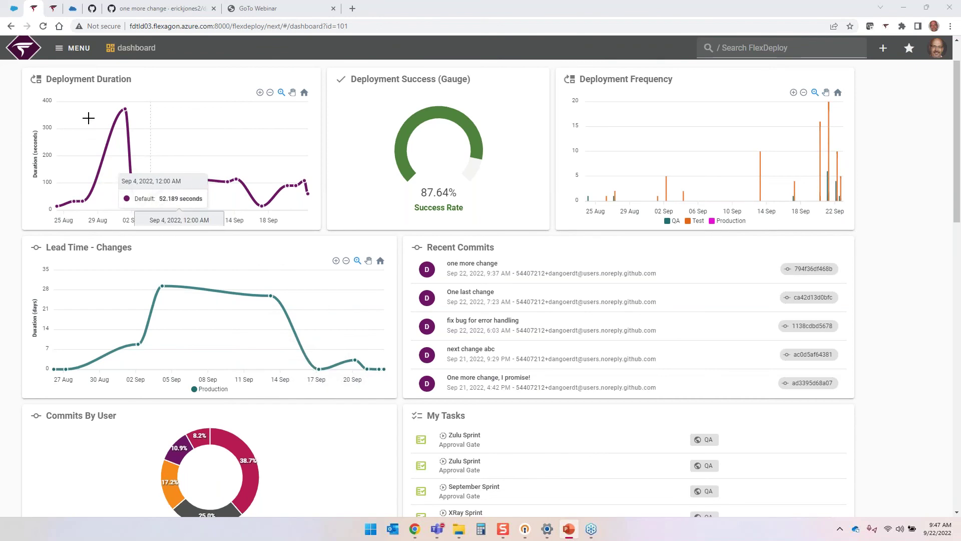
# - Open the HCM project from the favorite projects to show its executions
pyautogui.scroll(1, 220, 178)
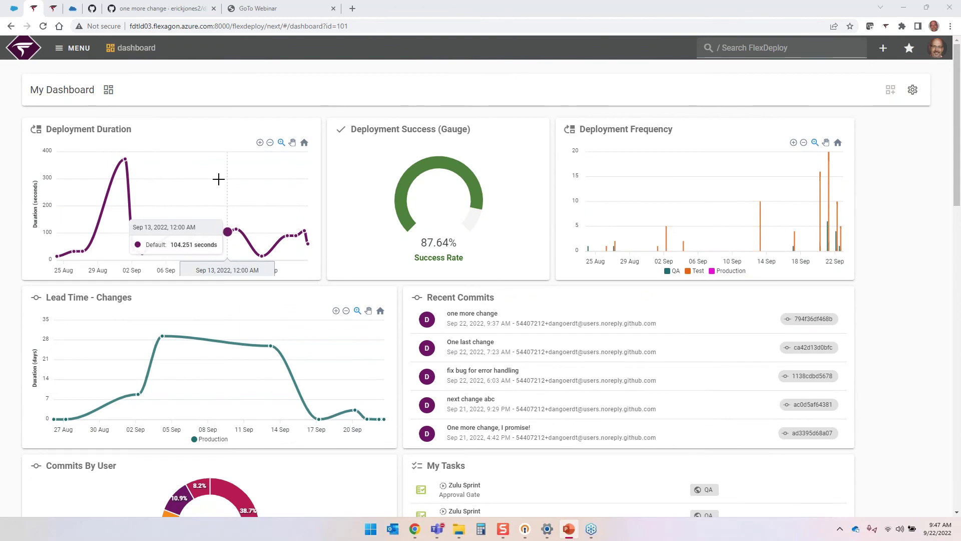
pyautogui.click(71, 51)
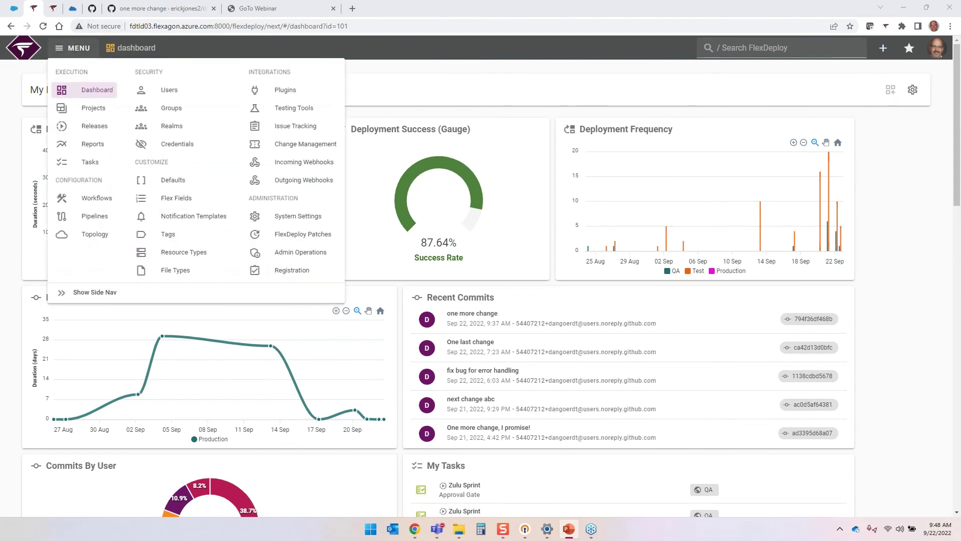
pyautogui.click(87, 111)
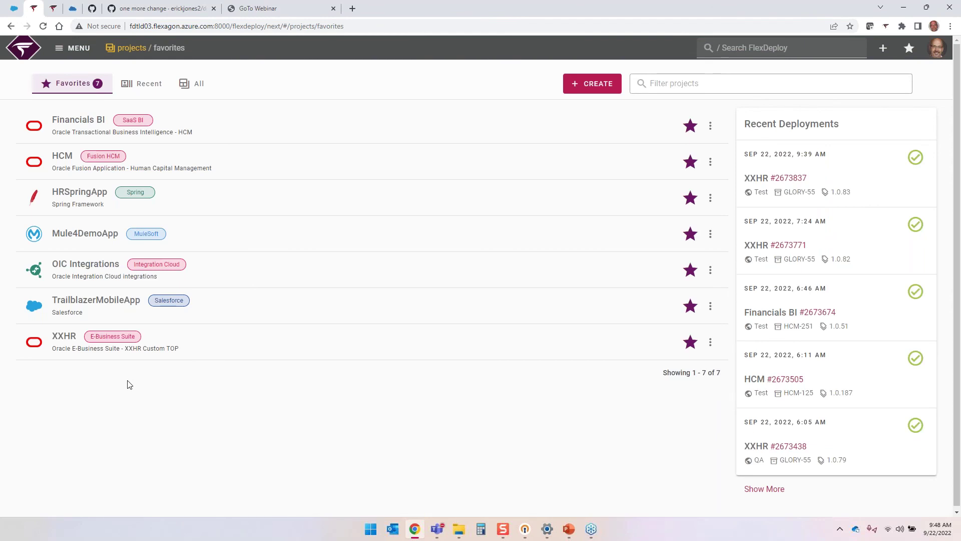
pyautogui.click(62, 156)
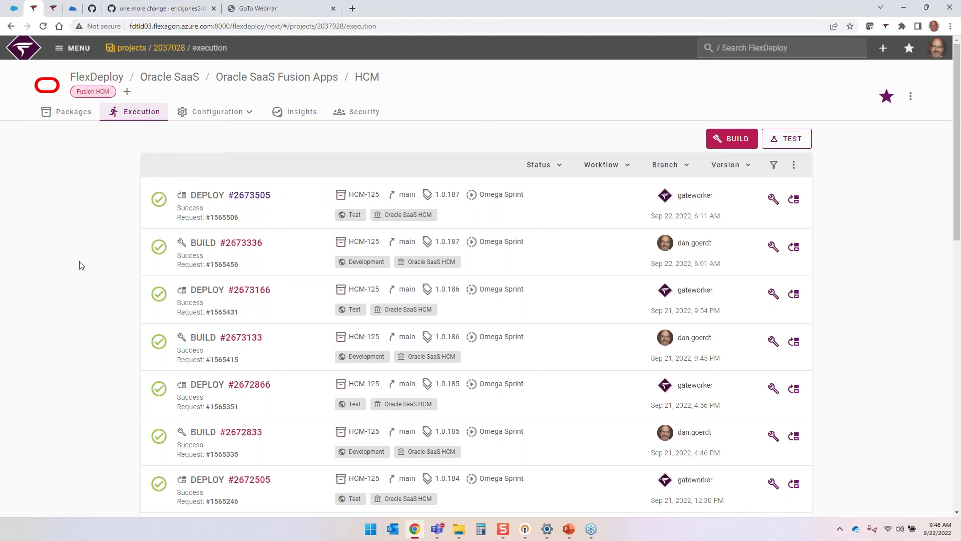
# - Open the HCM-125 package, review its package files and return to its executions
pyautogui.click(67, 119)
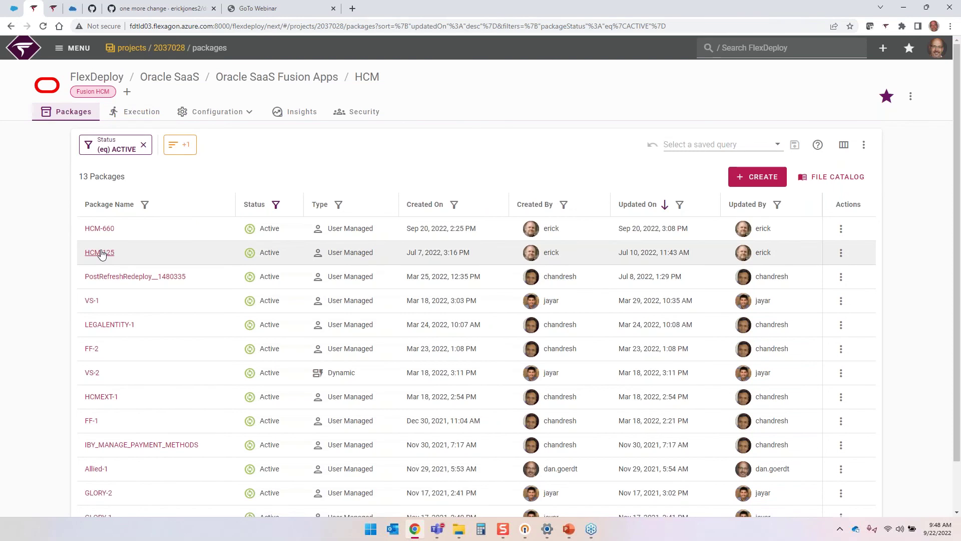
pyautogui.click(101, 254)
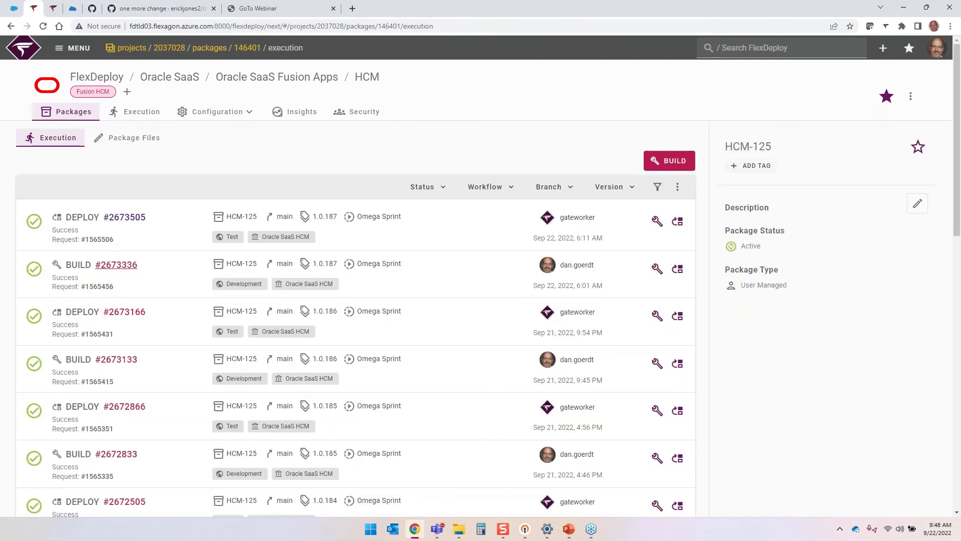
pyautogui.click(133, 142)
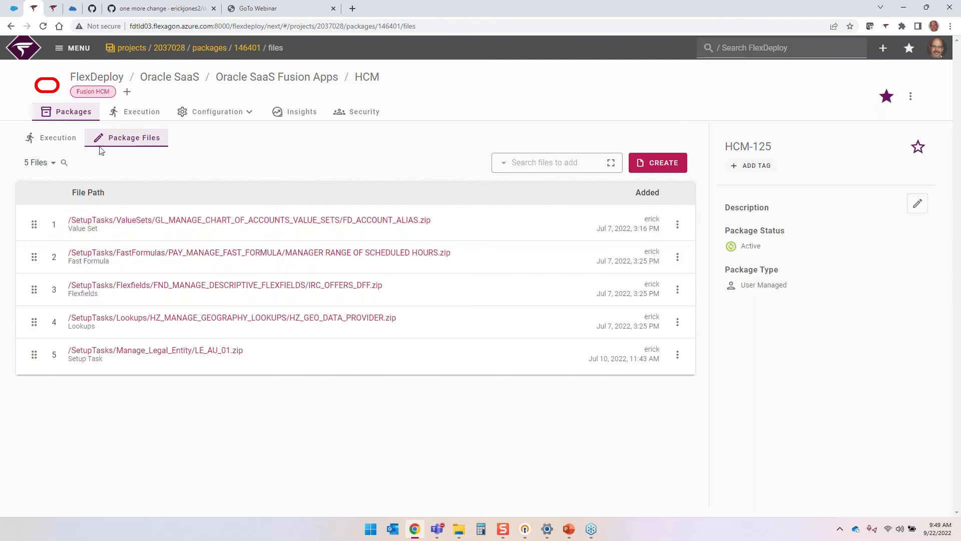
pyautogui.click(64, 139)
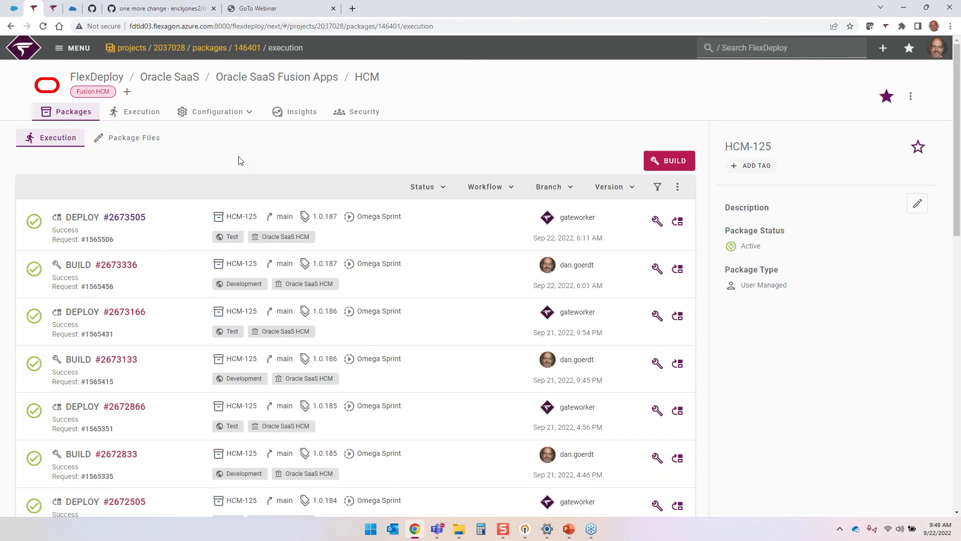
pyautogui.click(219, 112)
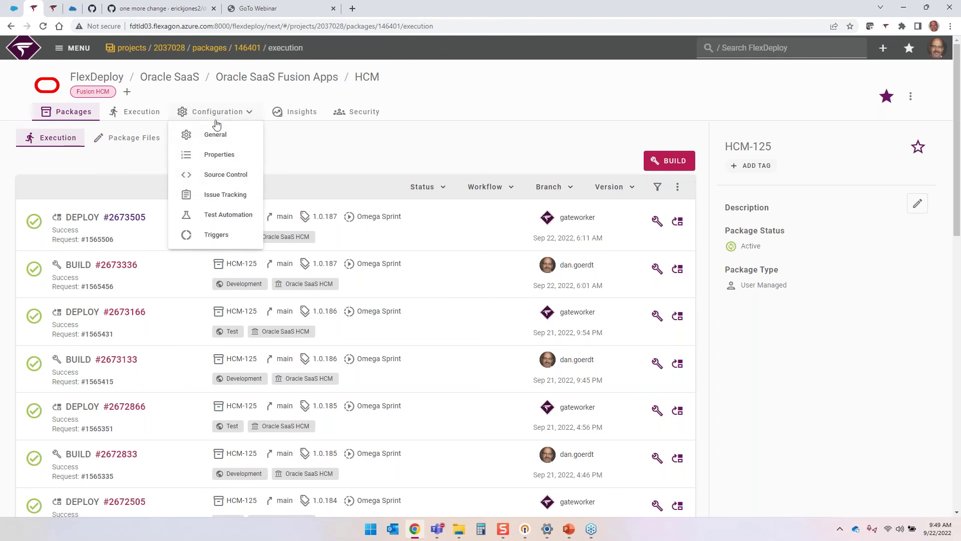
pyautogui.click(289, 143)
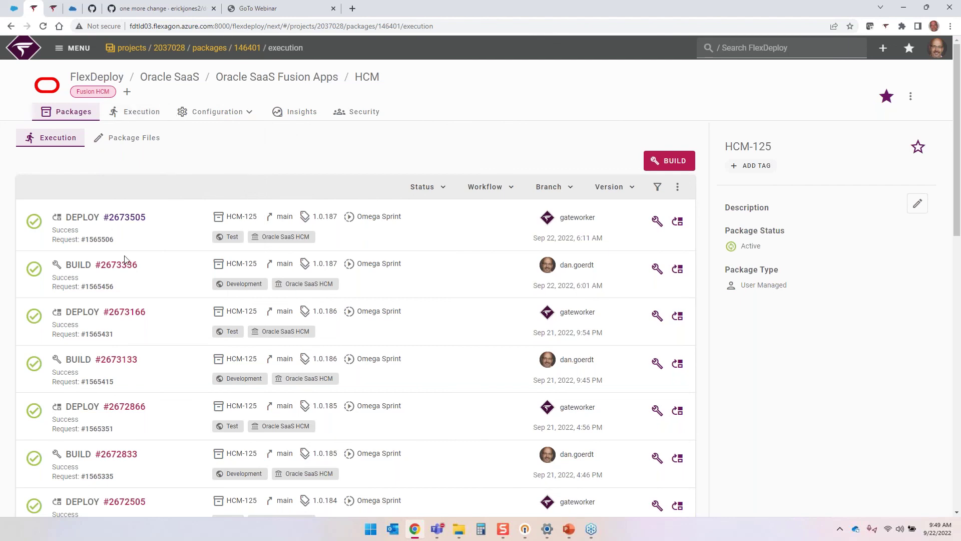
# - Open the HCM-125 version 1.0.186 Test deployment and review its workflow summary and reports
pyautogui.click(126, 311)
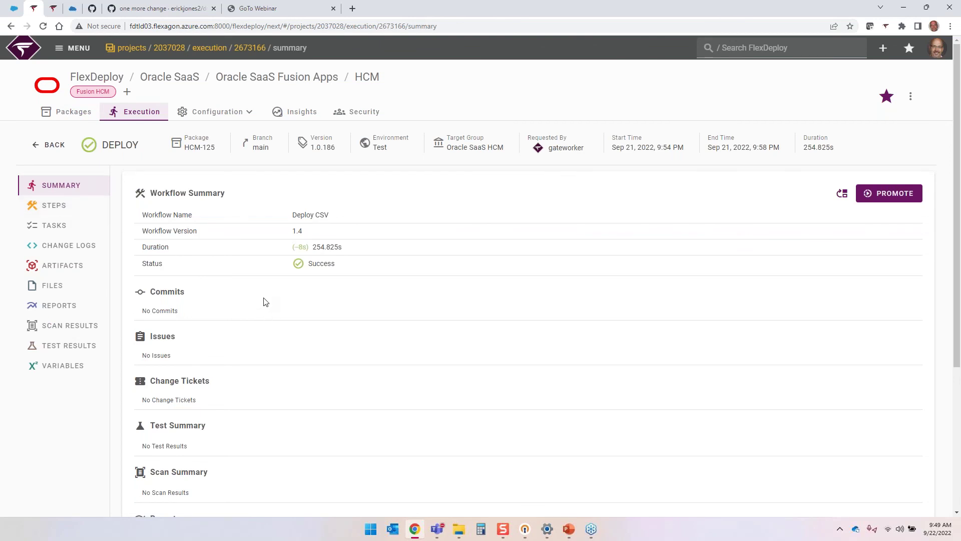
pyautogui.scroll(-2, 258, 313)
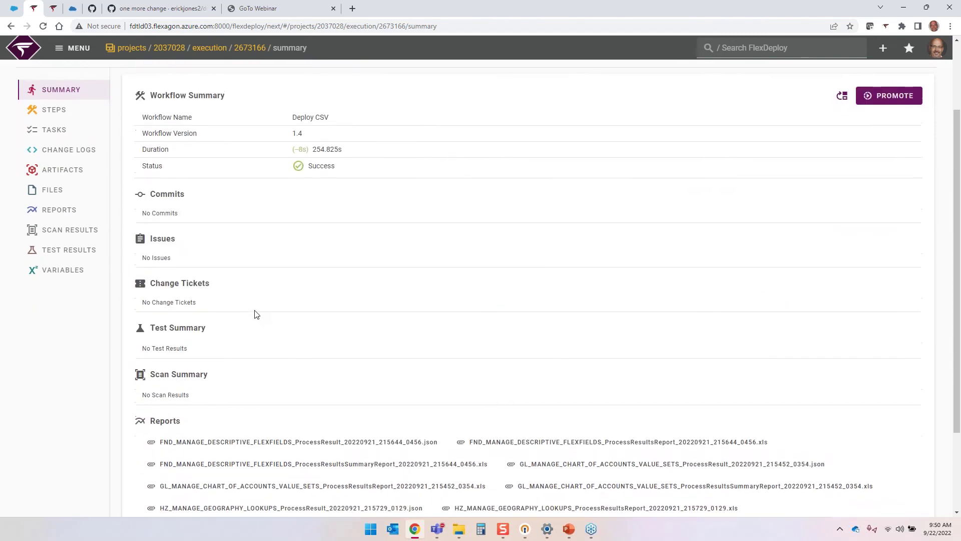
pyautogui.scroll(-3, 255, 314)
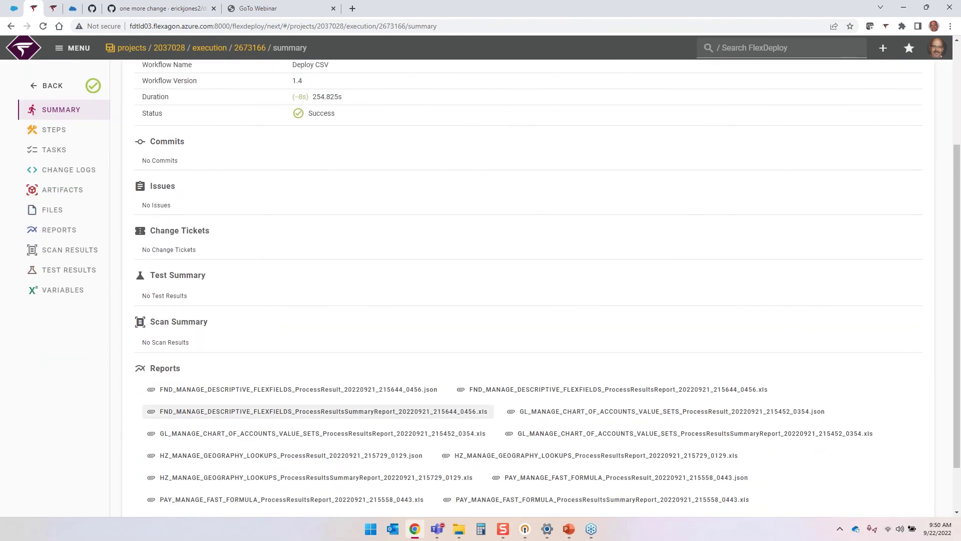
pyautogui.scroll(3, 231, 395)
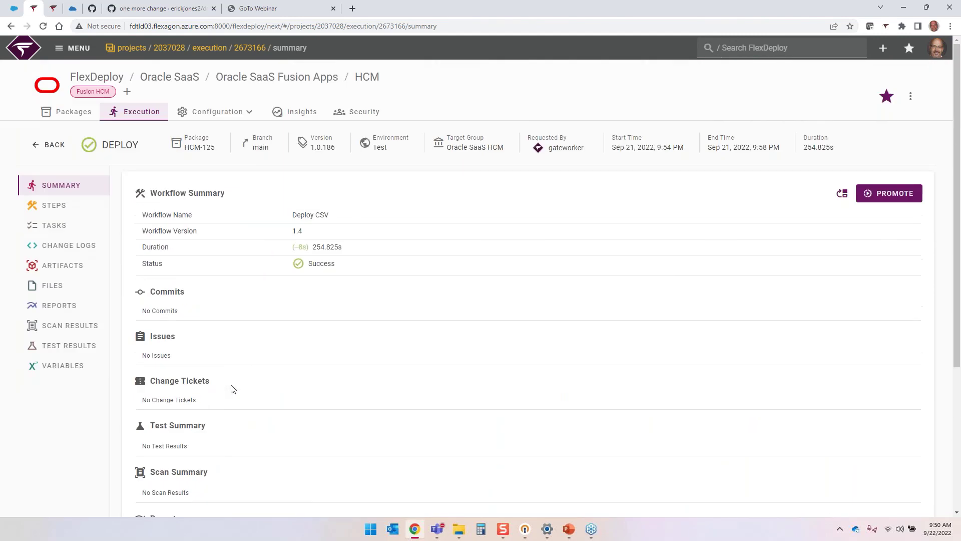
# - Examine the csvImport plugin log in the deployment's workflow steps and close the log
pyautogui.click(62, 206)
pyautogui.click(194, 217)
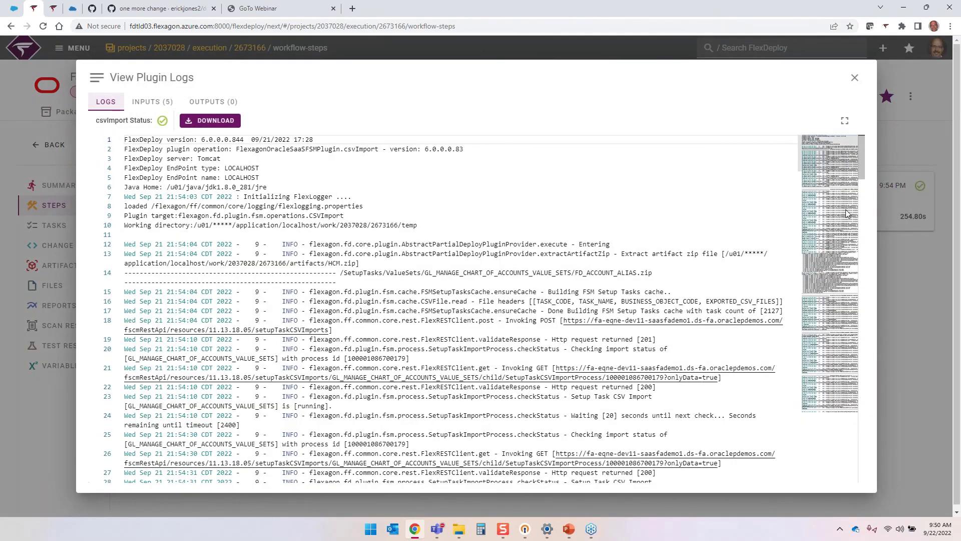
pyautogui.scroll(-15, 847, 214)
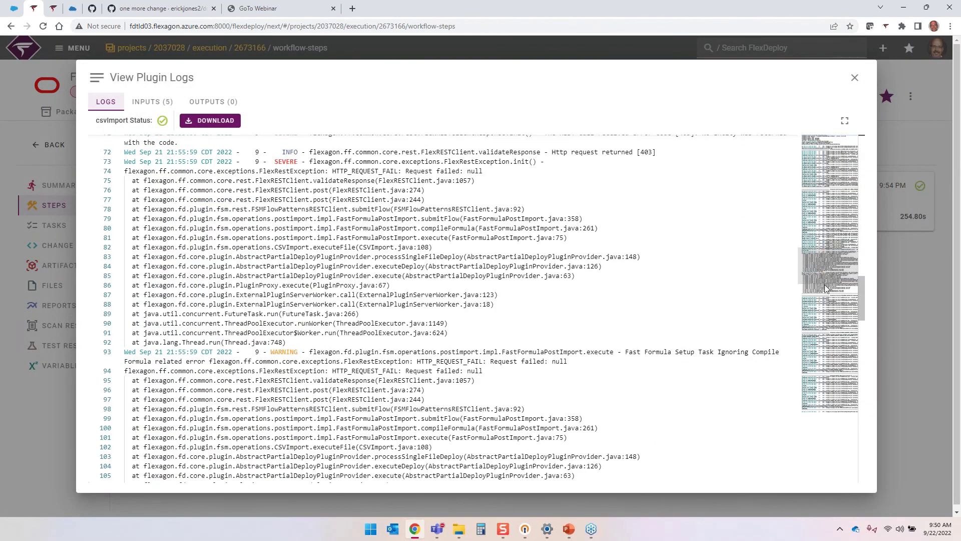
pyautogui.scroll(-1, 568, 330)
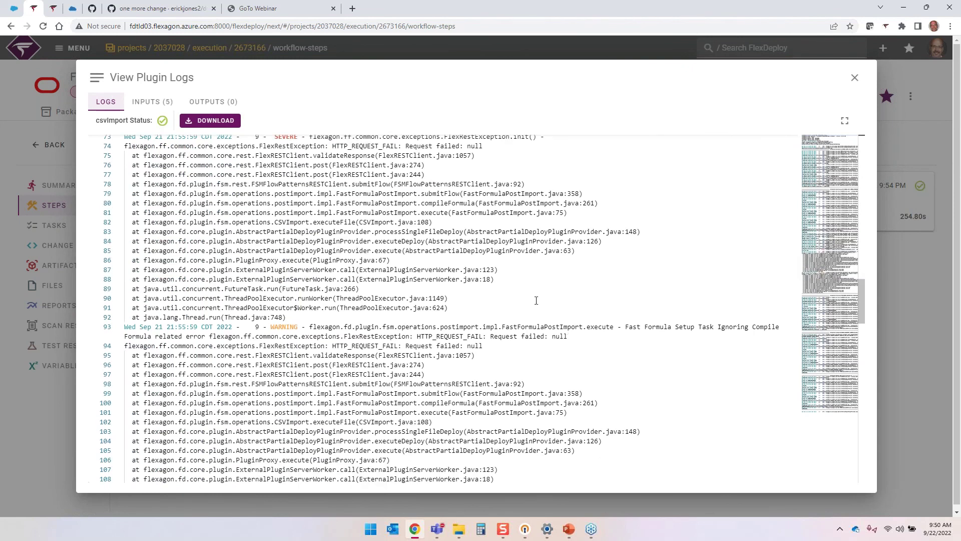
pyautogui.press('Escape')
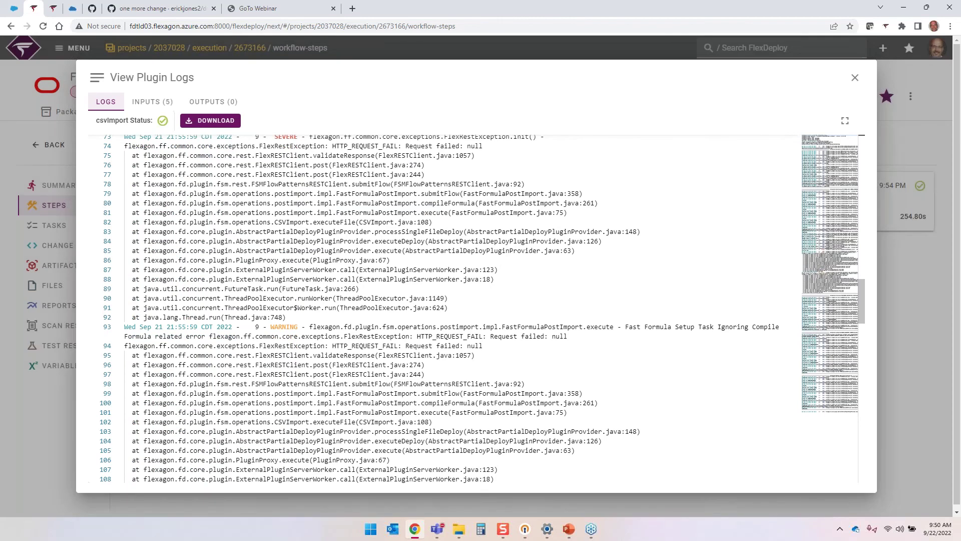
# - Check the deployment's tasks and change logs and return to its summary
pyautogui.click(65, 231)
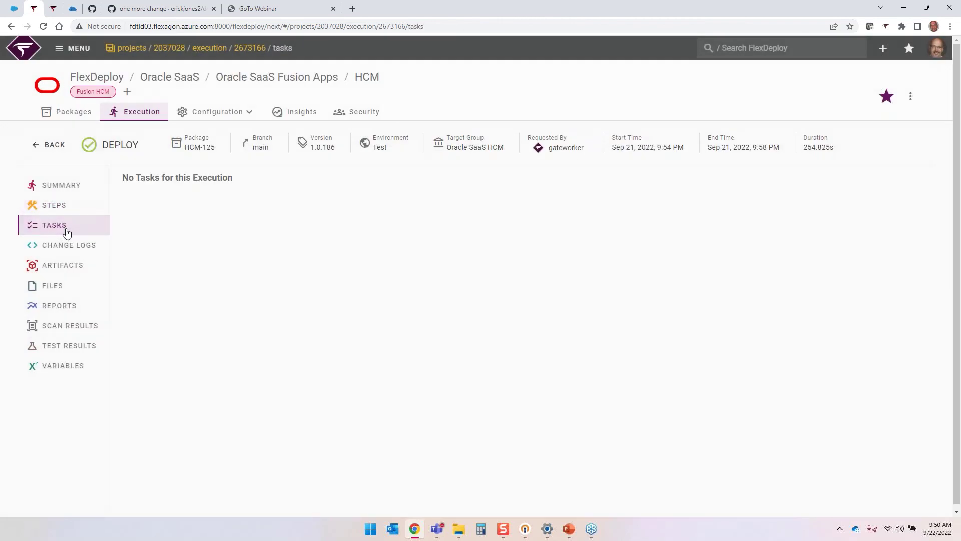
pyautogui.click(62, 246)
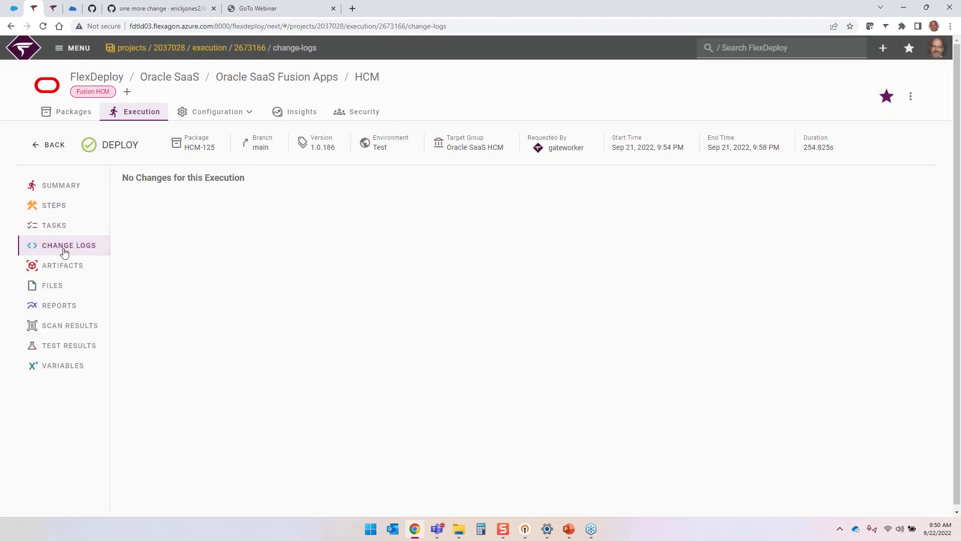
pyautogui.click(37, 191)
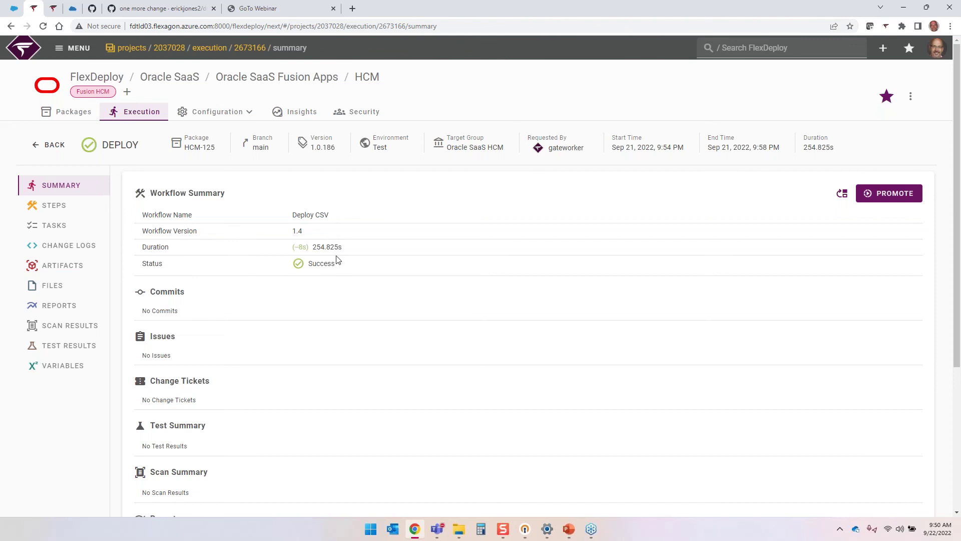
# - Revisit the HCM project's package and execution lists, and switch to the PowerPoint slide show at "Transformational Journey to the Cloud"
pyautogui.click(81, 113)
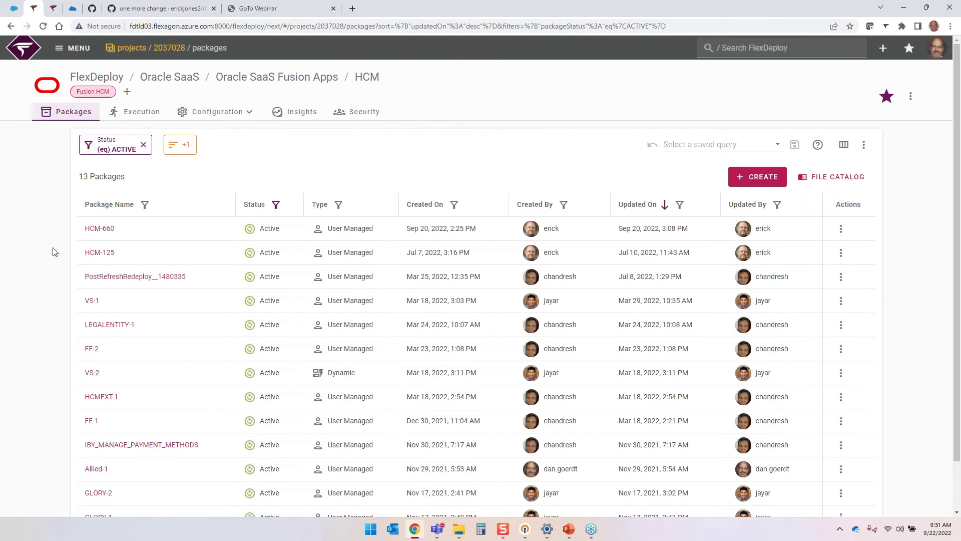
pyautogui.click(129, 113)
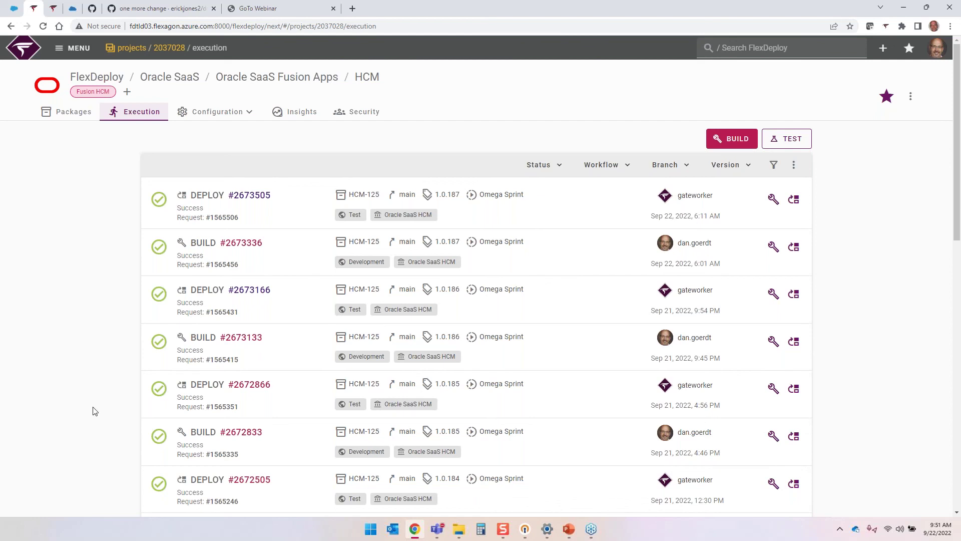
pyautogui.hotkey('alt', 'Tab')
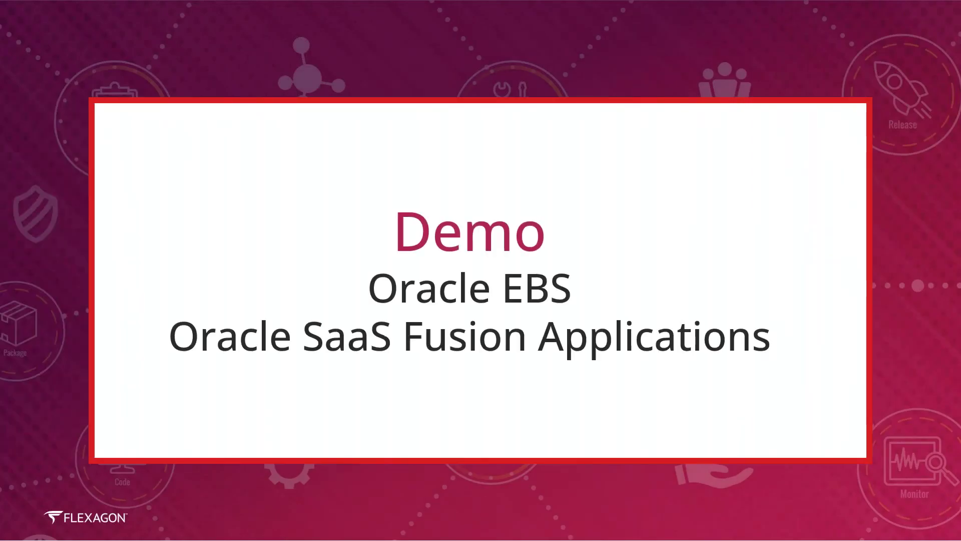
pyautogui.press('Right')
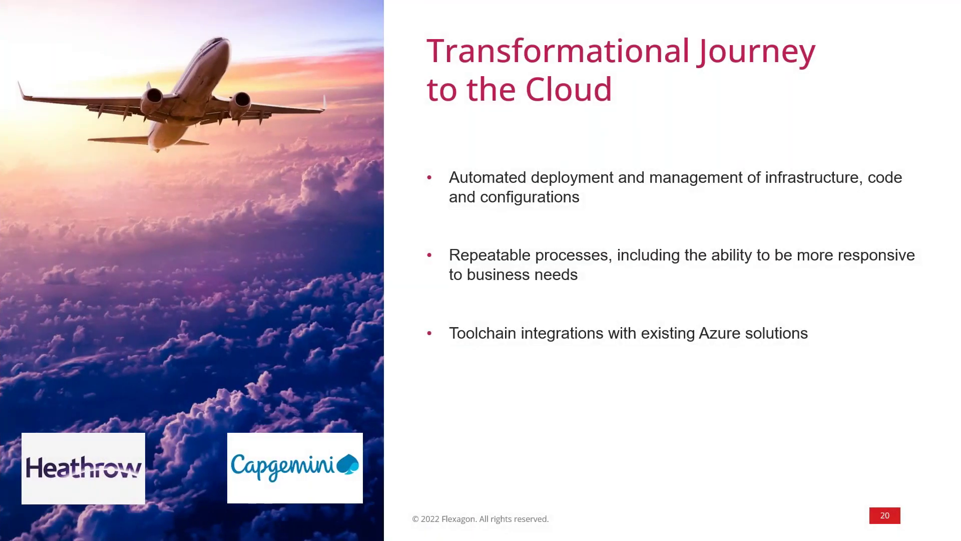